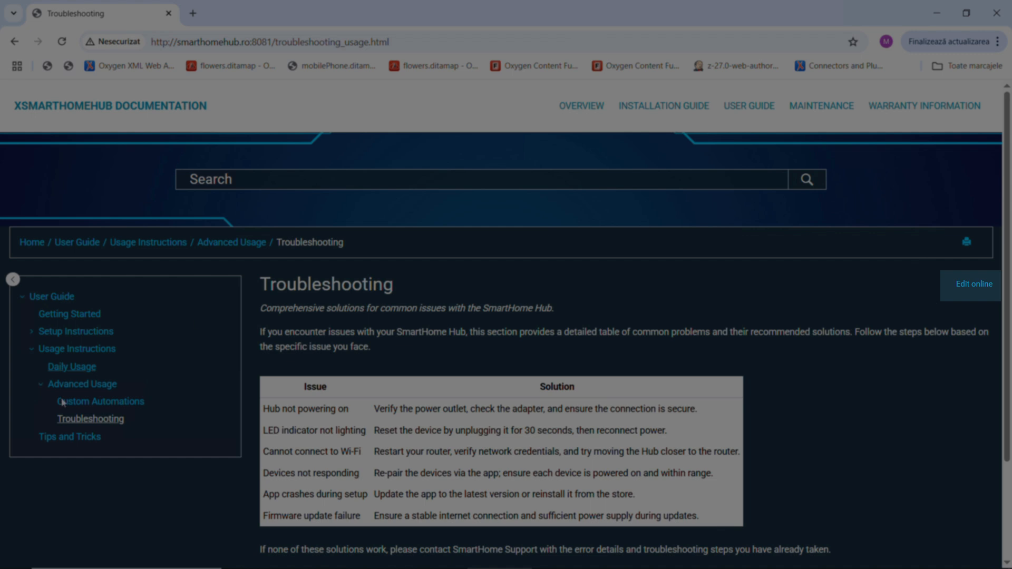
# - Open the Troubleshooting page of the published documentation for online editing and compare the source topic with the published page
pyautogui.click(78, 407)
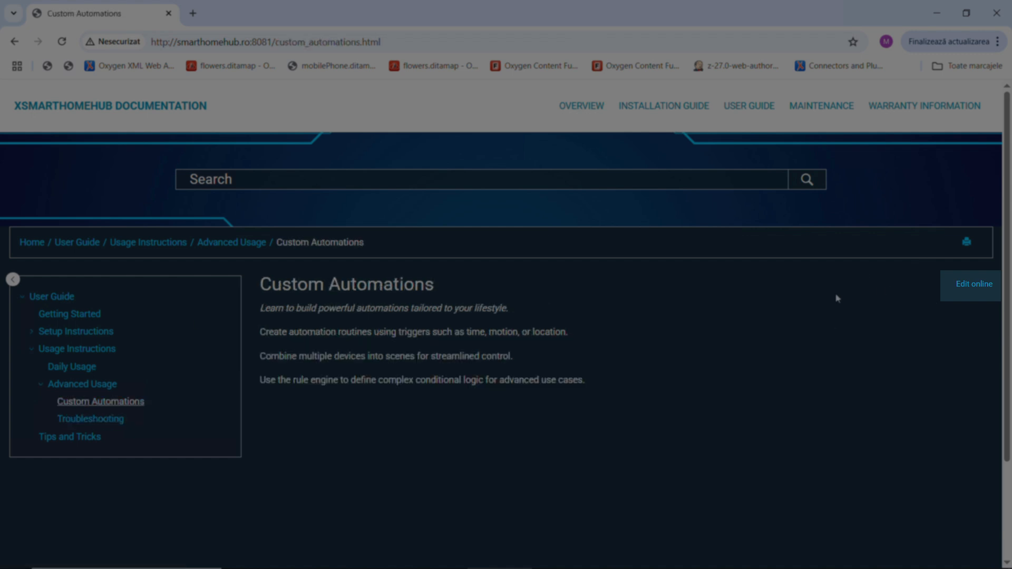
pyautogui.click(236, 416)
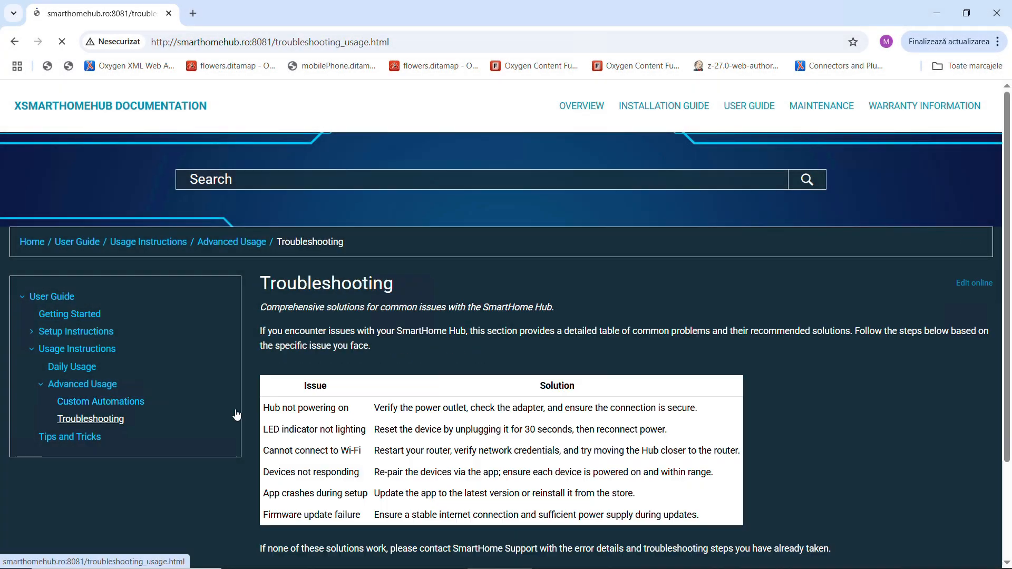
pyautogui.click(982, 285)
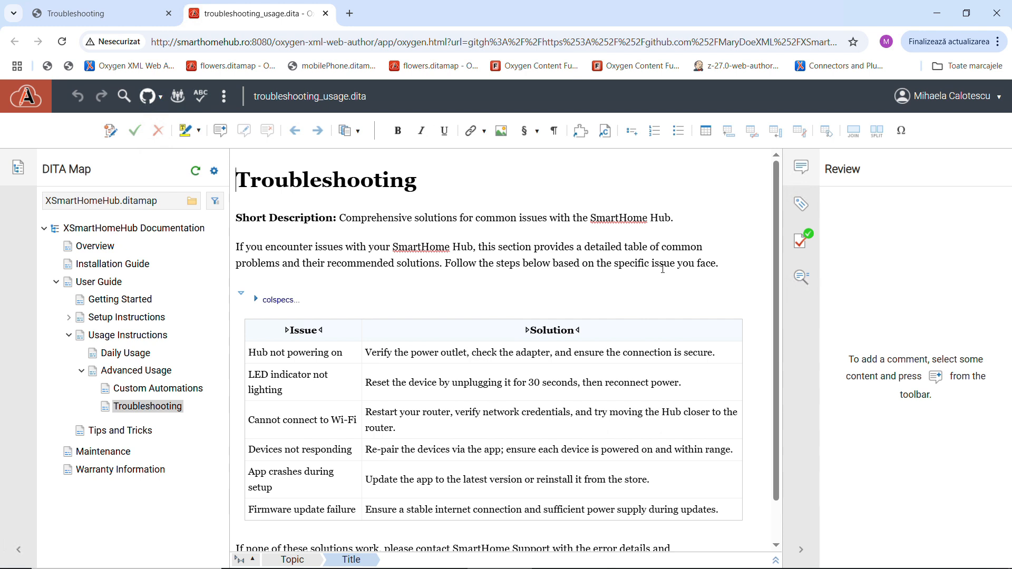
pyautogui.click(117, 13)
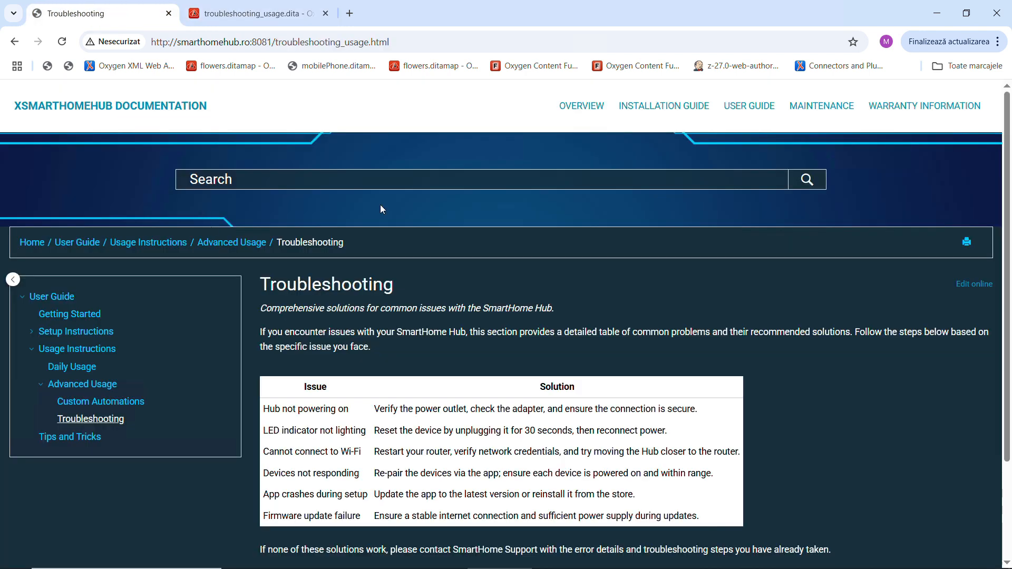
pyautogui.click(274, 16)
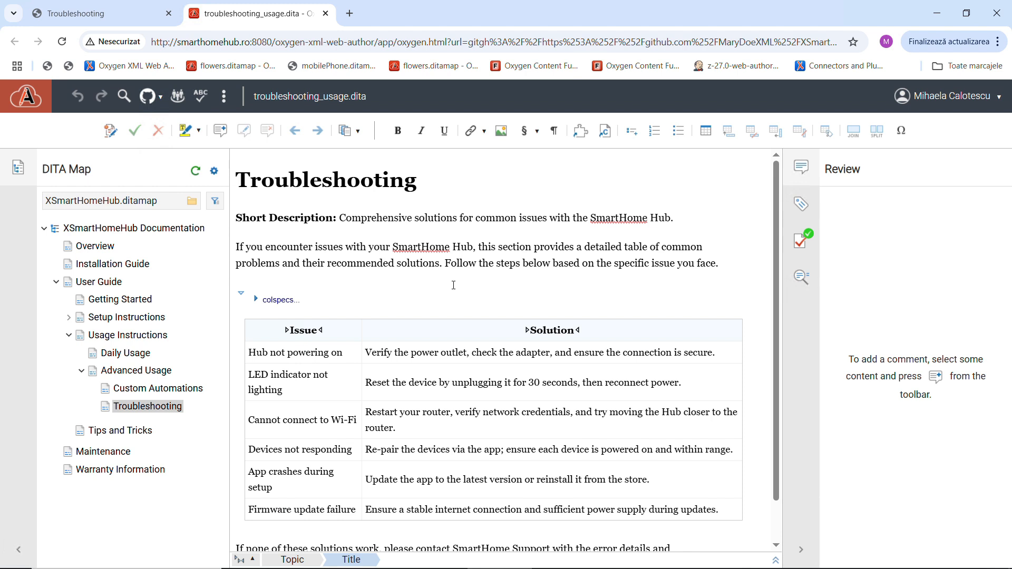
# - Insert a new row below the "Firmware update failure" row in the troubleshooting table
pyautogui.scroll(-1, 453, 286)
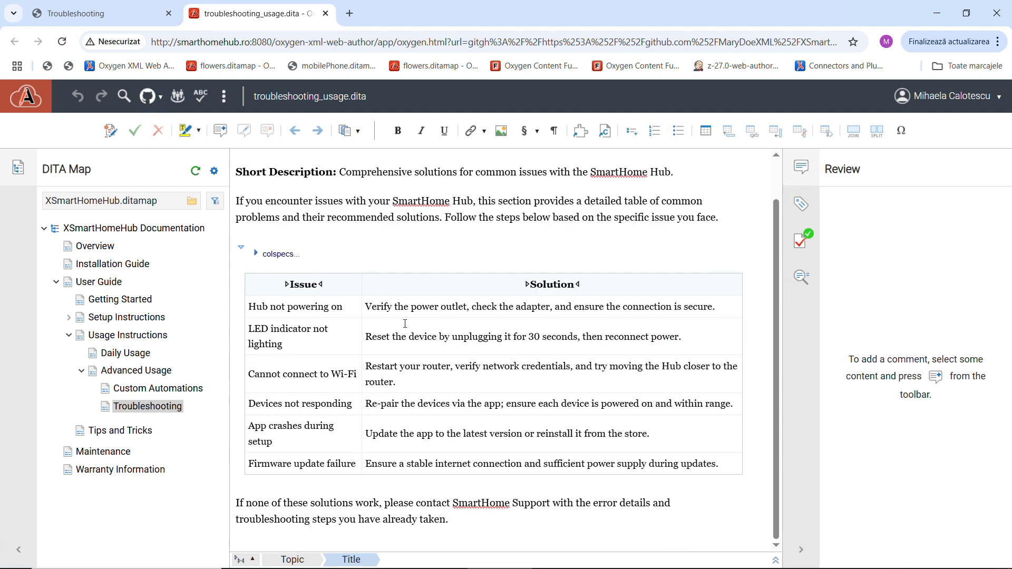
pyautogui.click(434, 468)
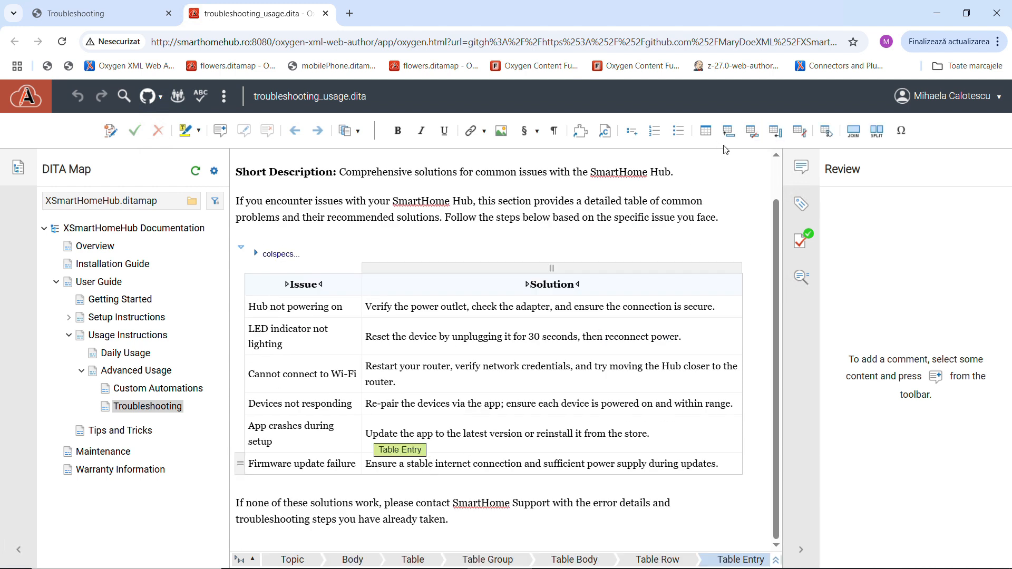
pyautogui.click(729, 138)
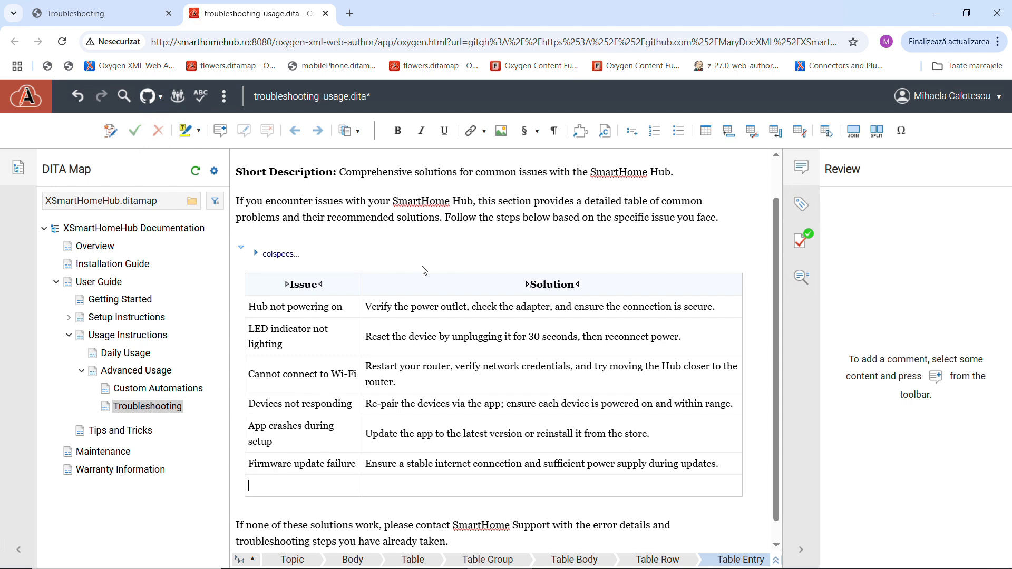
# - Copy "Slow response times" from Slow Response Time.txt in Notepad into the new row's Issue cell
pyautogui.hotkey('alt', 'Tab')
pyautogui.hotkey('alt', 'Tab')
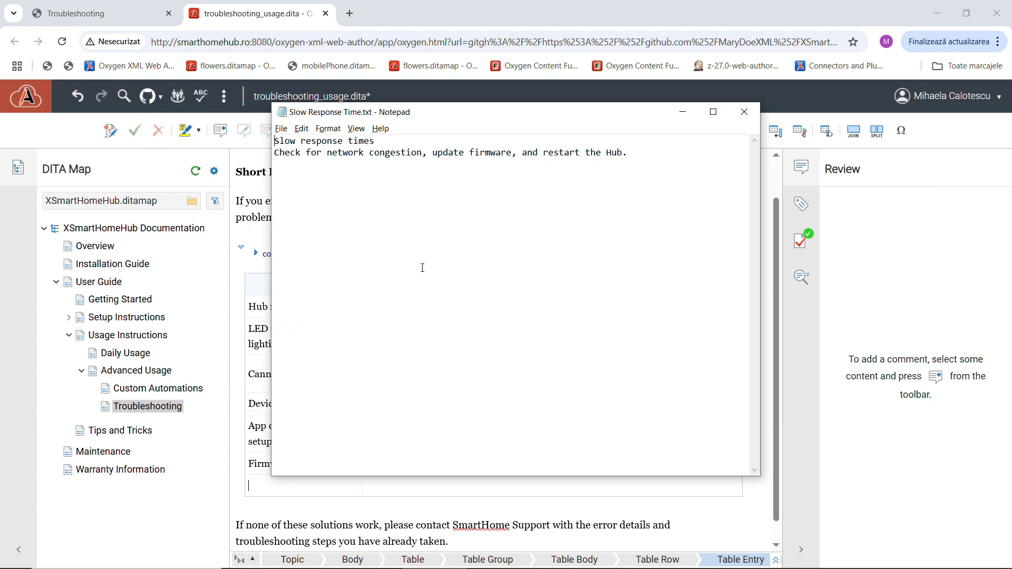
pyautogui.moveTo(379, 141); pyautogui.dragTo(282, 145)
pyautogui.hotkey('ctrl', 'c')
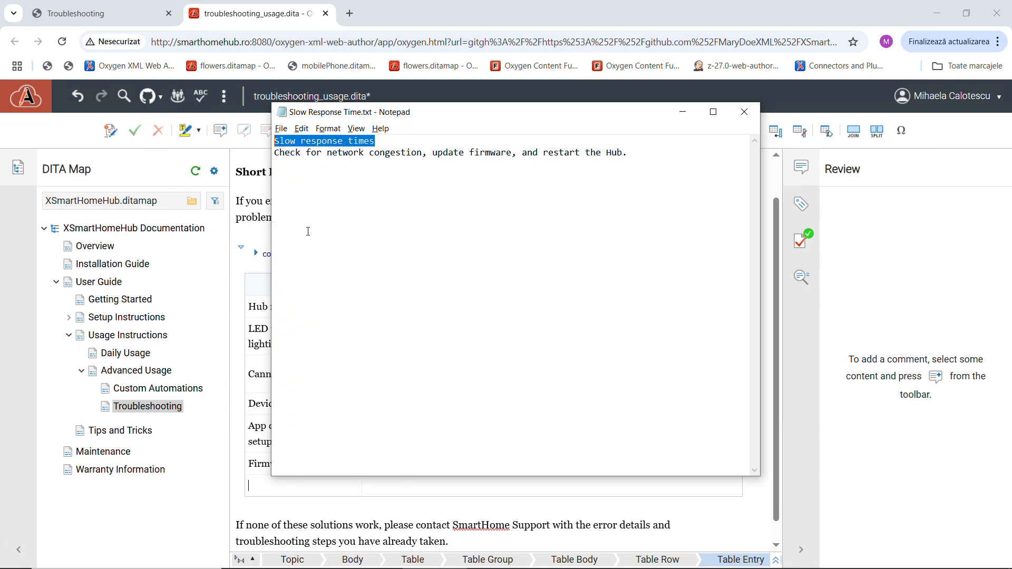
pyautogui.hotkey('alt', 'Tab')
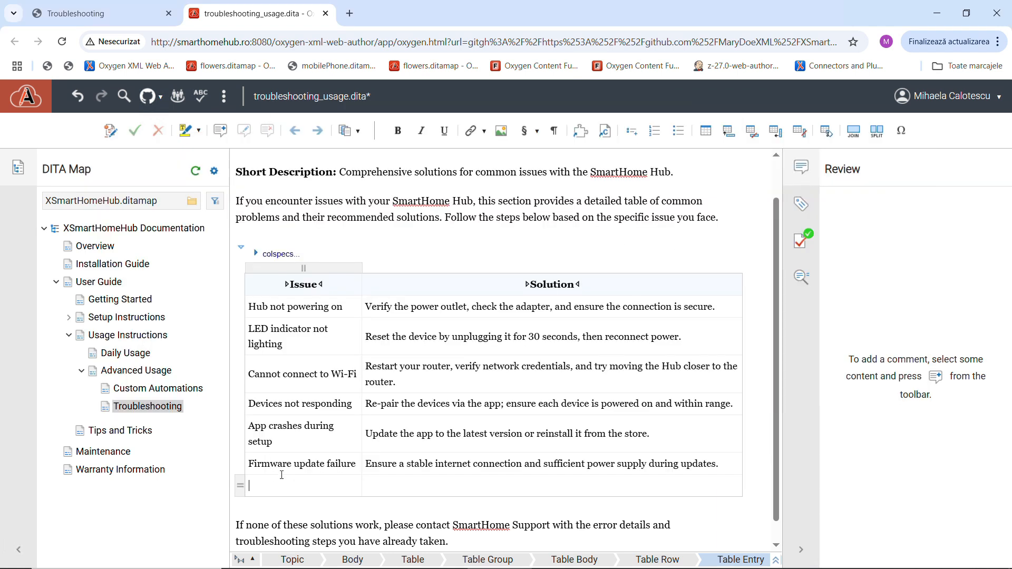
pyautogui.hotkey('ctrl', 'v')
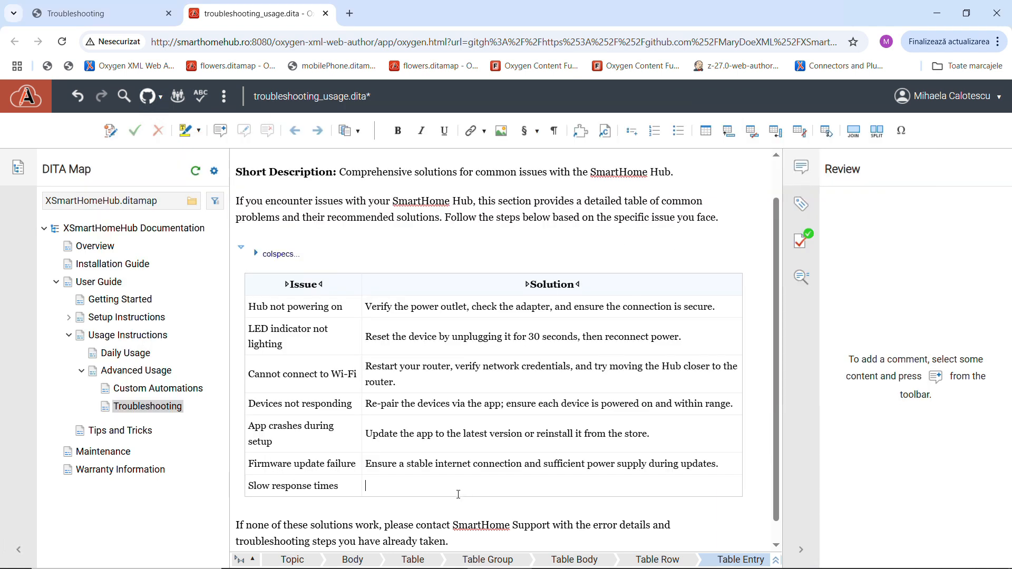
# - Copy "Check for network congestion, update firmware, and restart the Hub." from the Notepad file into the new row's Solution cell
pyautogui.hotkey('alt', 'Tab')
pyautogui.moveTo(629, 153); pyautogui.dragTo(270, 156)
pyautogui.hotkey('ctrl', 'c')
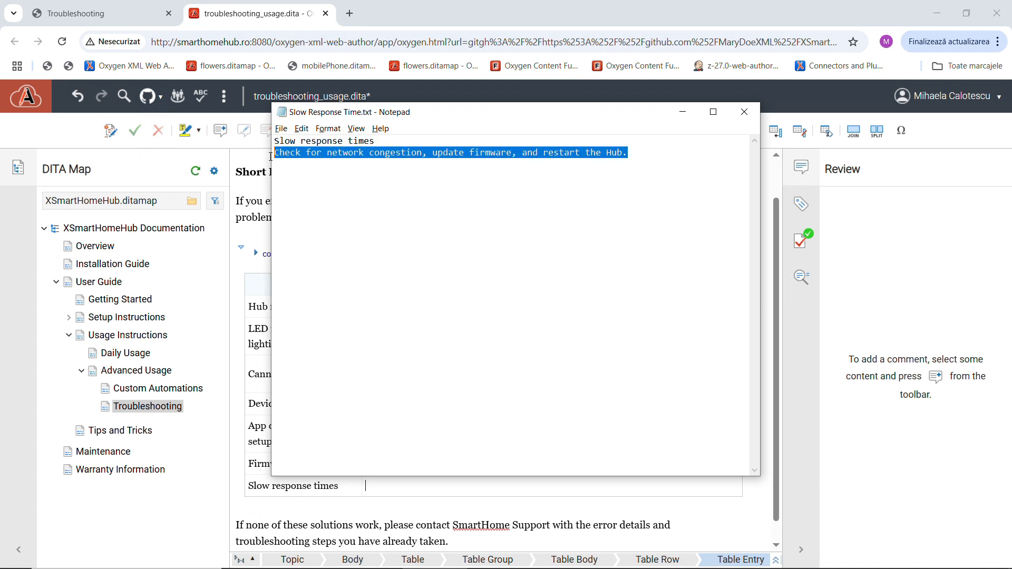
pyautogui.hotkey('alt', 'Tab')
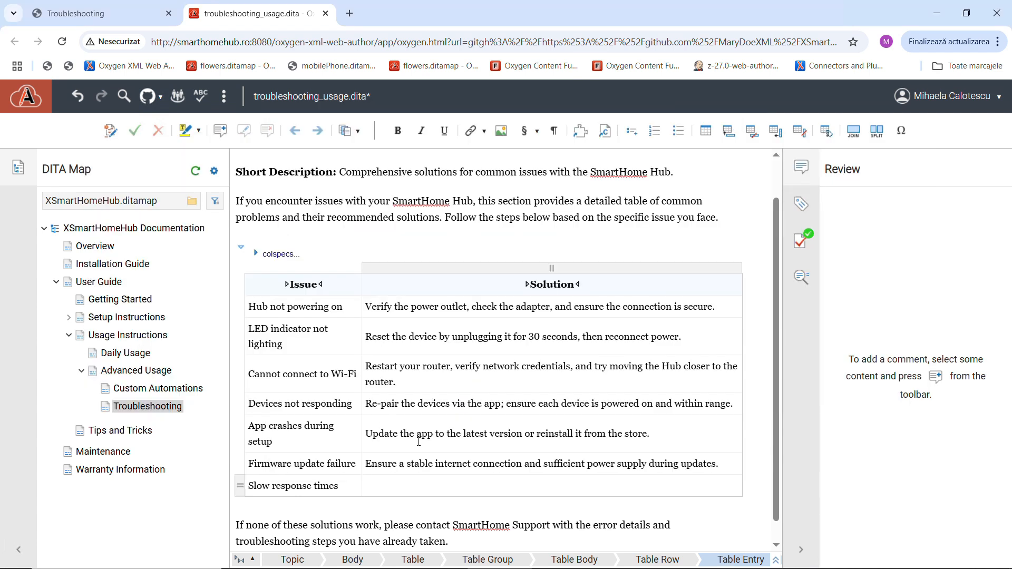
pyautogui.hotkey('ctrl', 'v')
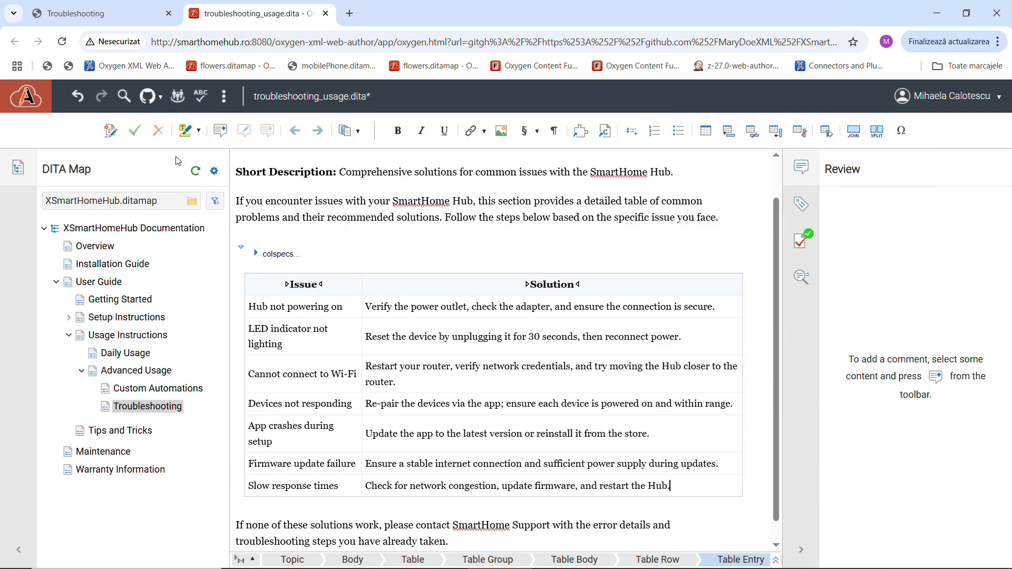
# - Commit the topic to Git with the default commit message and automatic pull request creation enabled
pyautogui.click(158, 97)
pyautogui.click(165, 124)
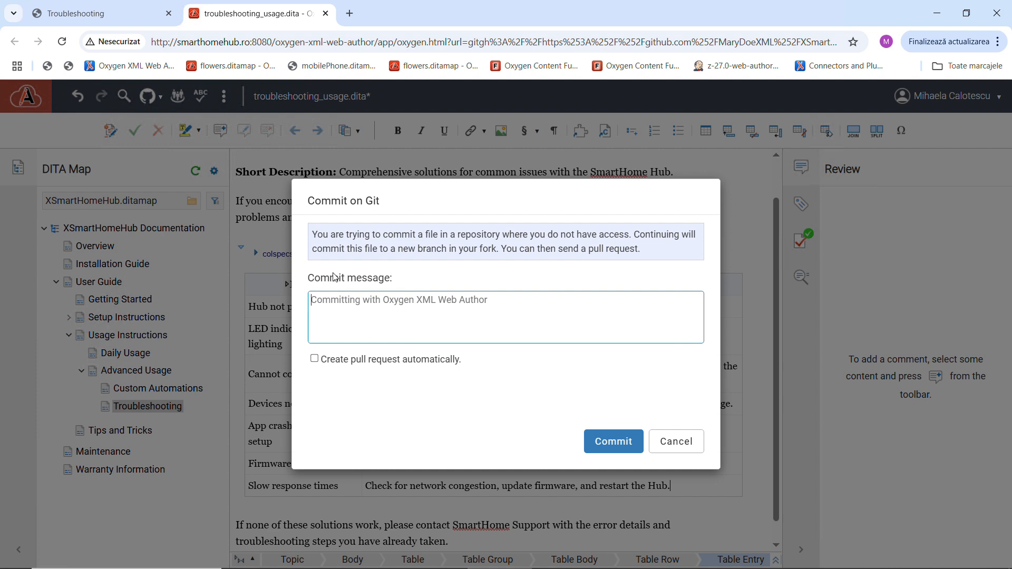
pyautogui.click(315, 360)
pyautogui.click(314, 360)
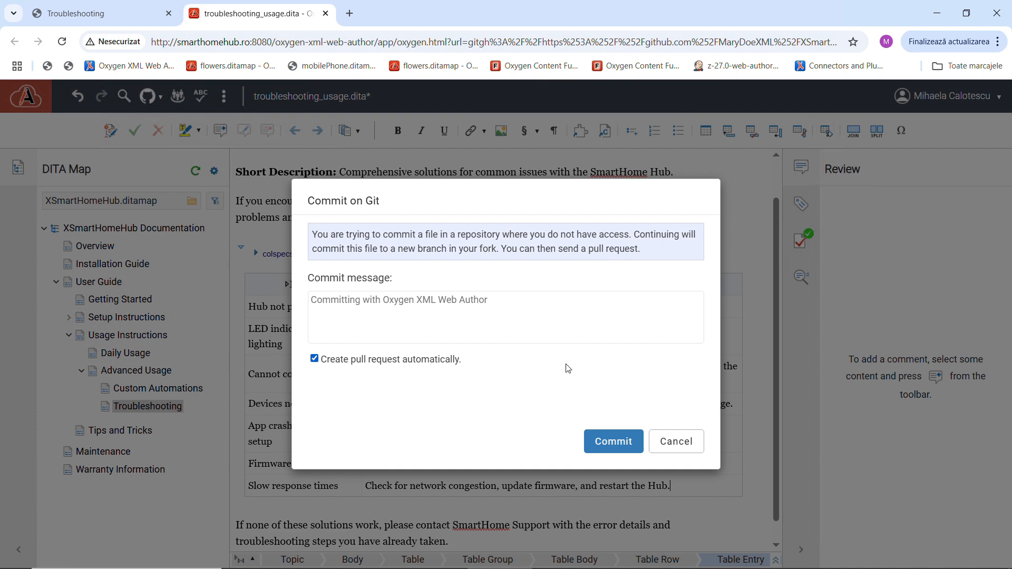
pyautogui.click(613, 448)
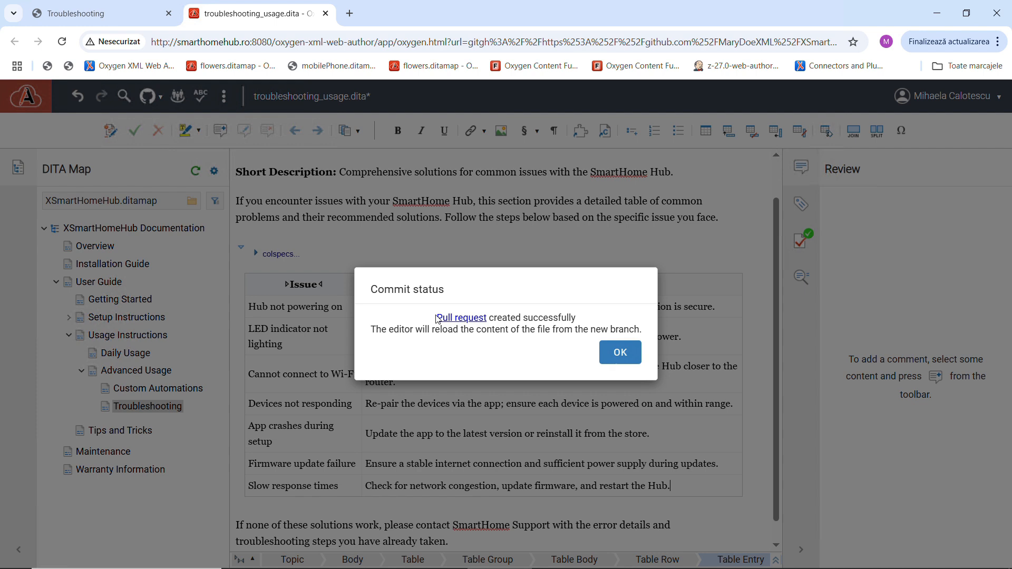
# - Switch to the XSmartHomeHub GitHub repository in Firefox, refresh it and open the pull request "Committing with Oxygen XML Web Author"
pyautogui.hotkey('alt', 'Tab')
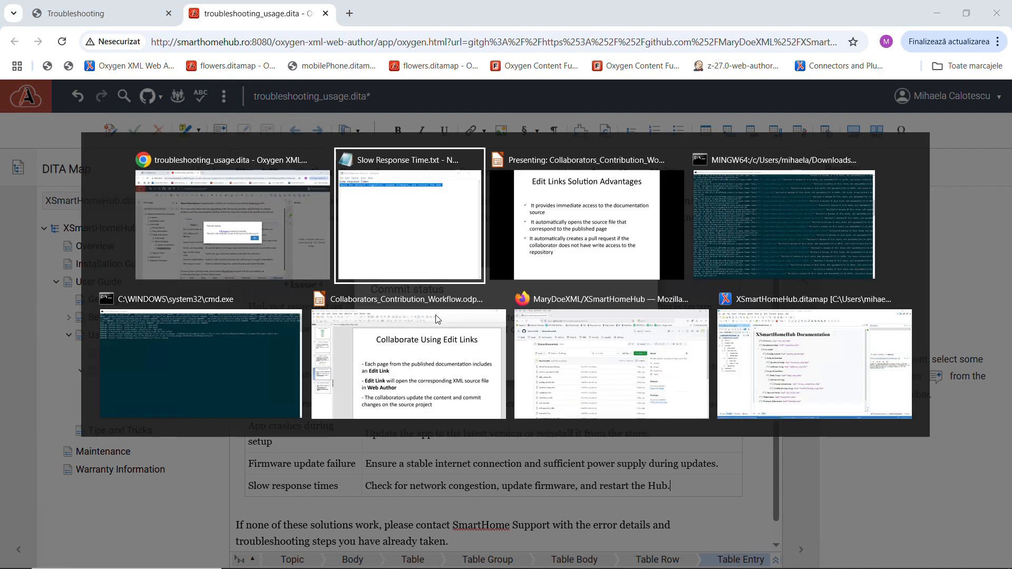
pyautogui.hotkey('alt', 'Tab')
pyautogui.hotkey('alt', 'Tab')
pyautogui.hotkey('alt', 'Tab')
pyautogui.hotkey('alt', 'Tab')
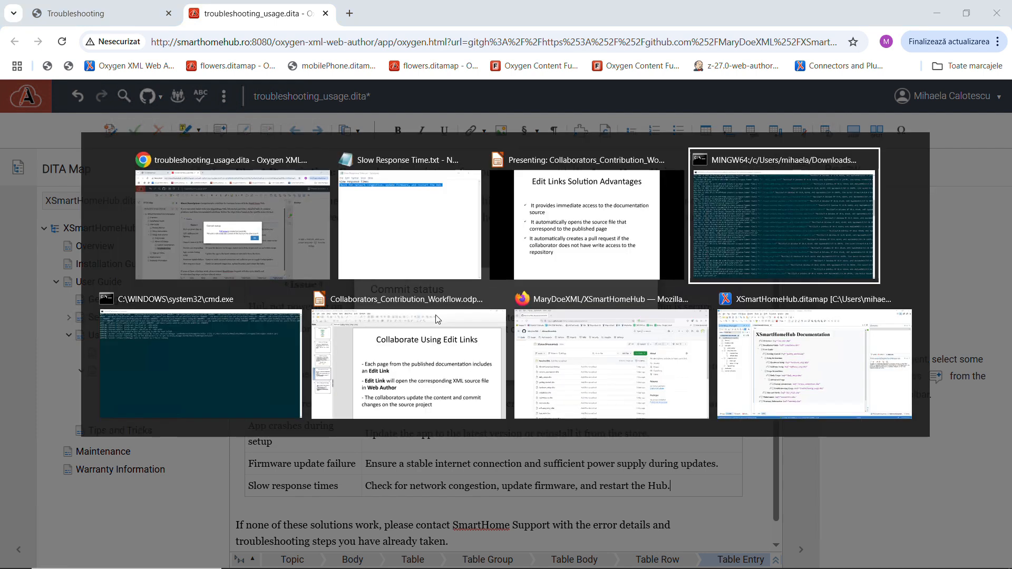
pyautogui.hotkey('alt', 'Tab')
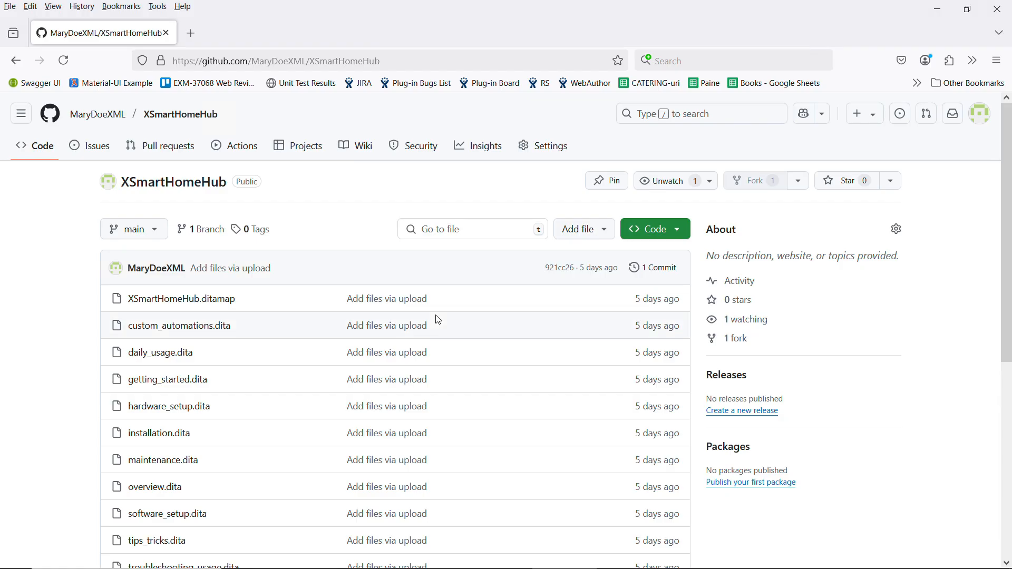
pyautogui.click(63, 61)
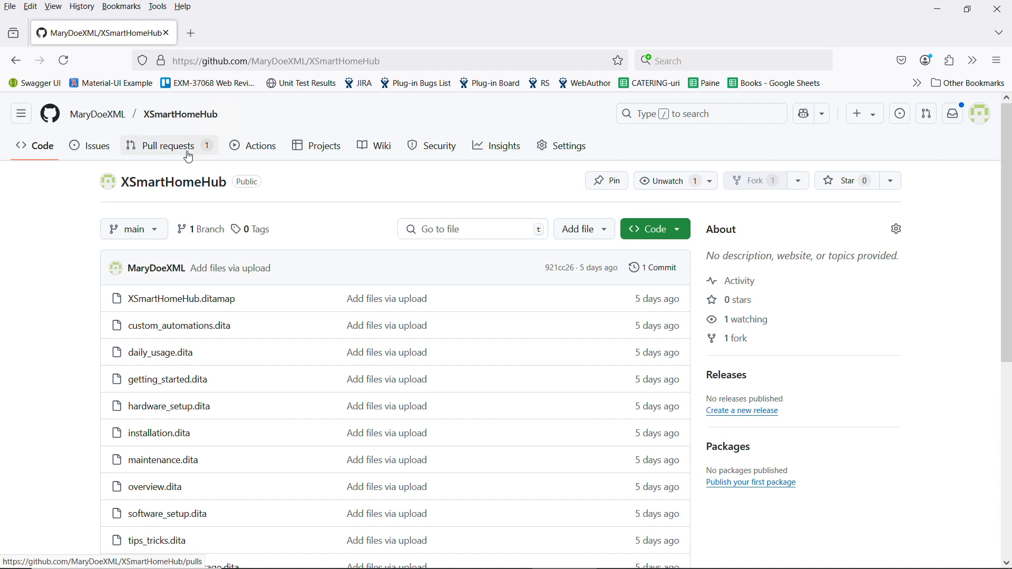
pyautogui.click(171, 152)
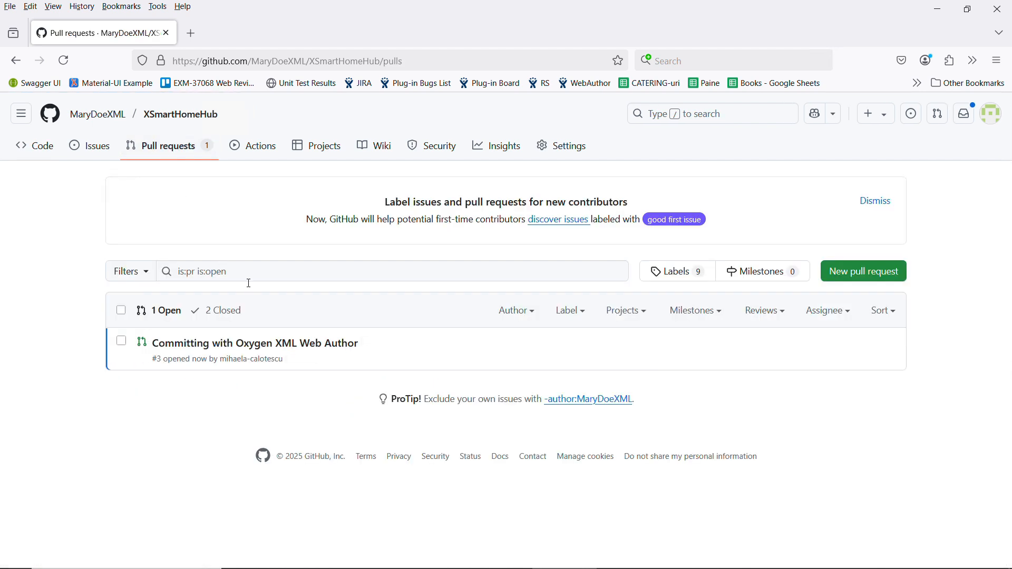
pyautogui.click(216, 344)
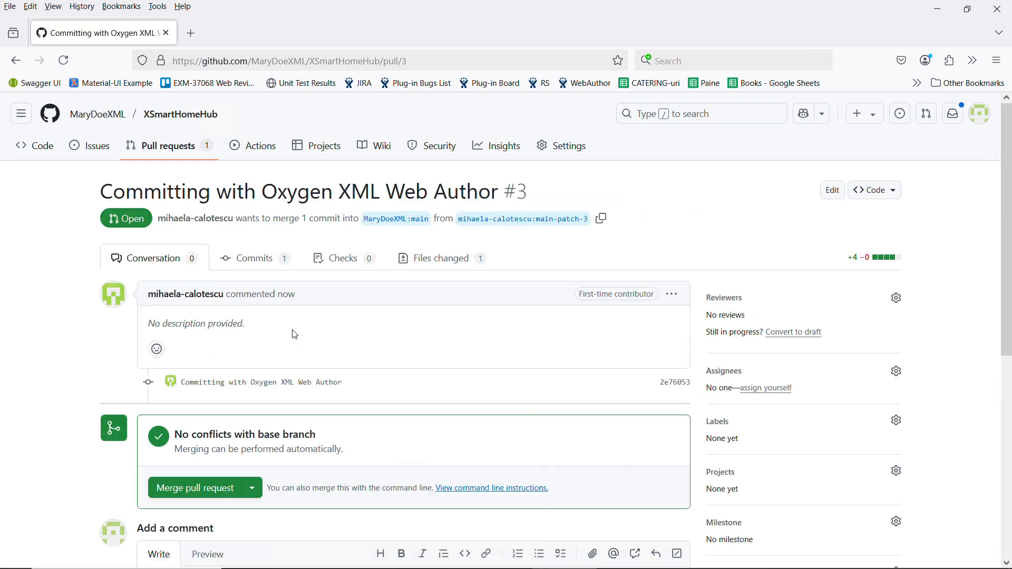
# - Examine the changes to troubleshooting_usage.dita in the pull request's commit
pyautogui.scroll(-2, 282, 174)
pyautogui.click(258, 189)
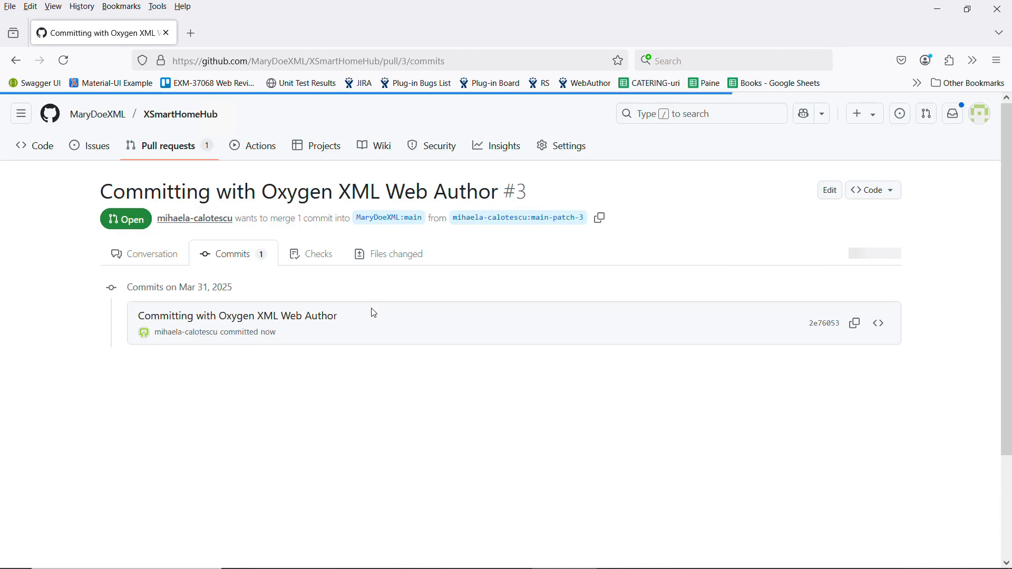
pyautogui.click(212, 323)
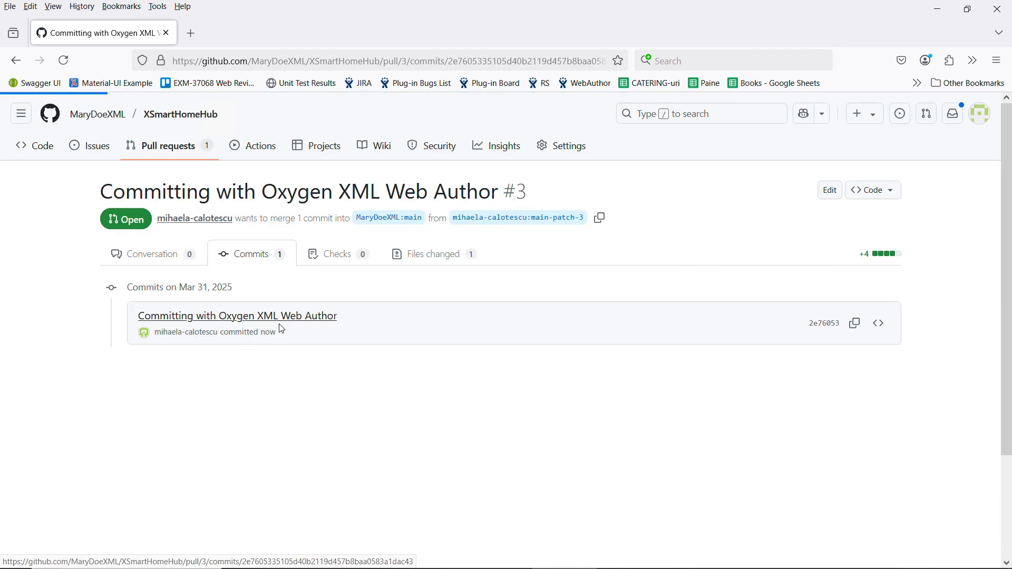
pyautogui.scroll(-3, 329, 358)
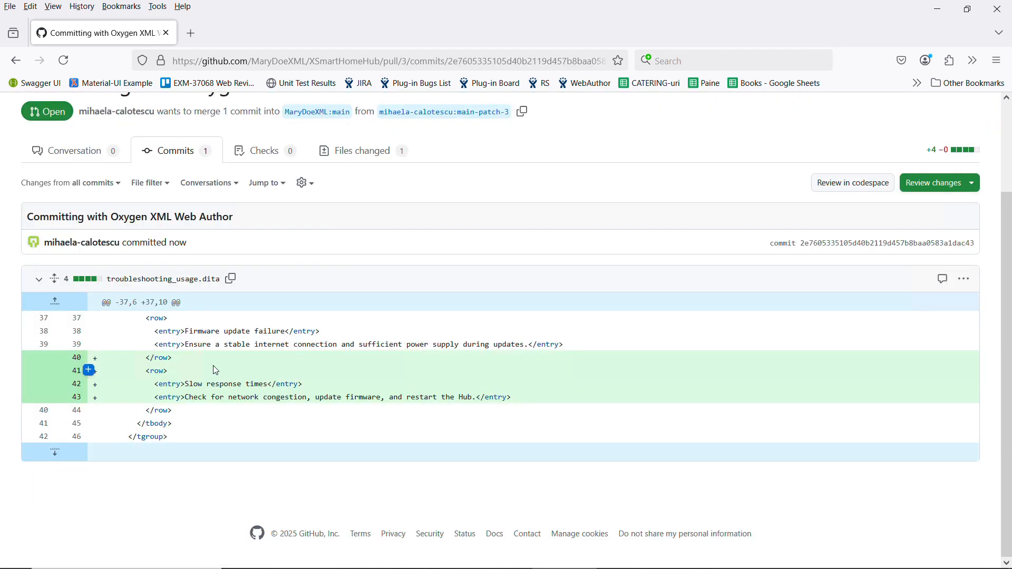
# - Submit an approving review of the changes and merge the pull request into the main branch
pyautogui.click(983, 186)
pyautogui.click(596, 420)
pyautogui.click(940, 498)
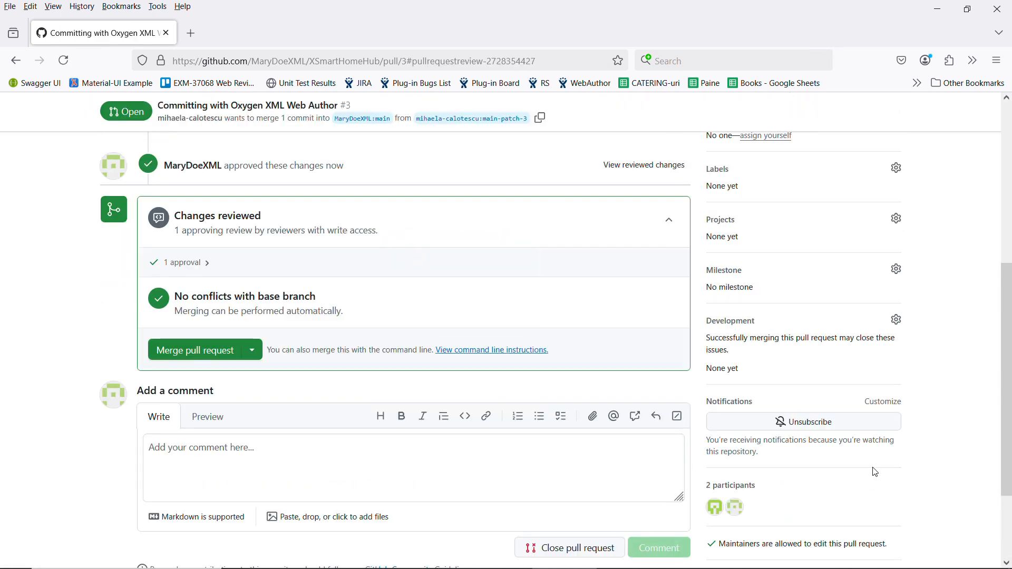
pyautogui.click(198, 352)
pyautogui.click(185, 431)
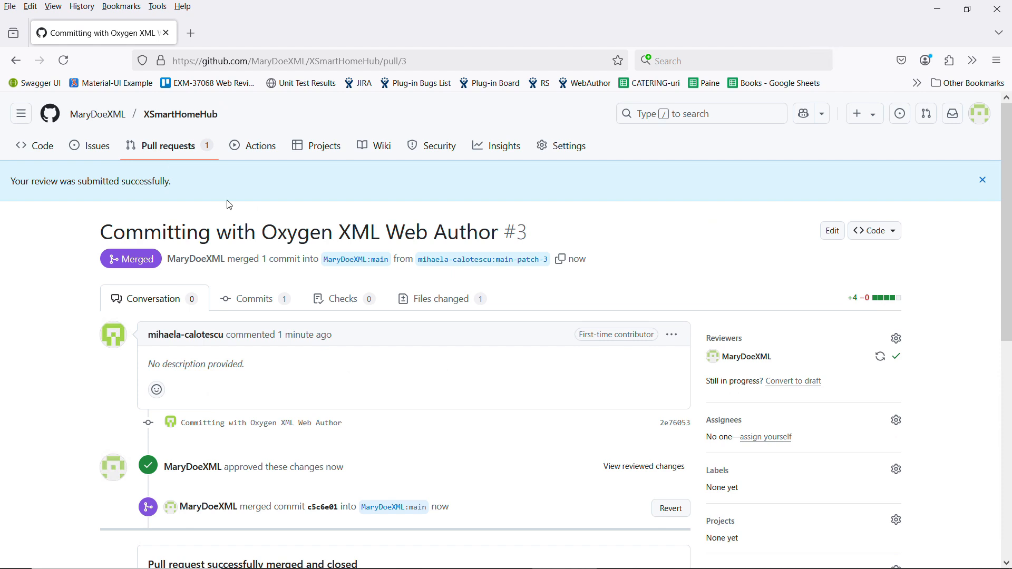
# - Switch to Oxygen XML Editor with XSmartHomeHub.ditamap open
pyautogui.hotkey('alt', 'Tab')
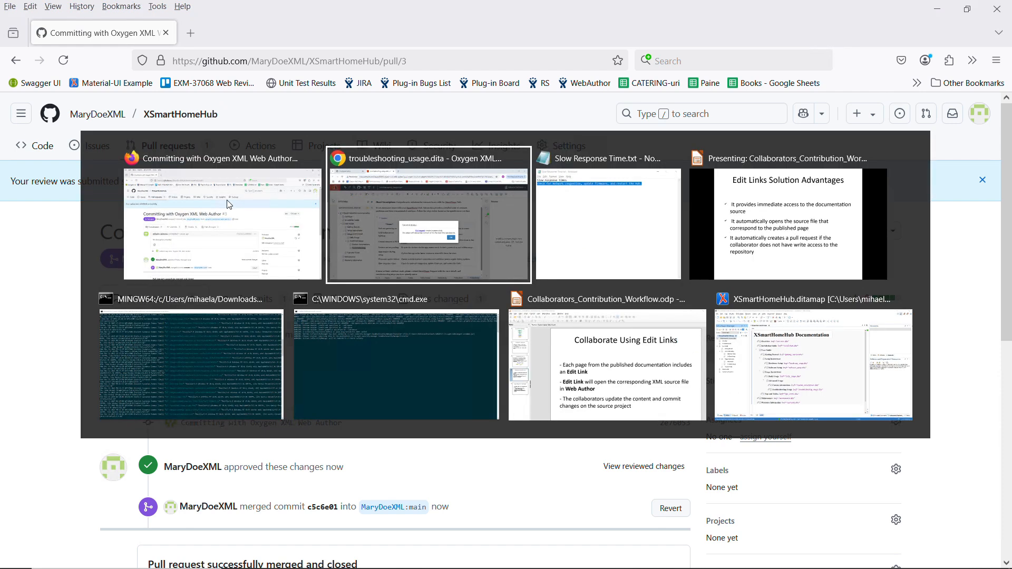
pyautogui.press('Tab')
pyautogui.press('Tab')
pyautogui.press('Tab')
pyautogui.press('Tab')
pyautogui.press('Tab')
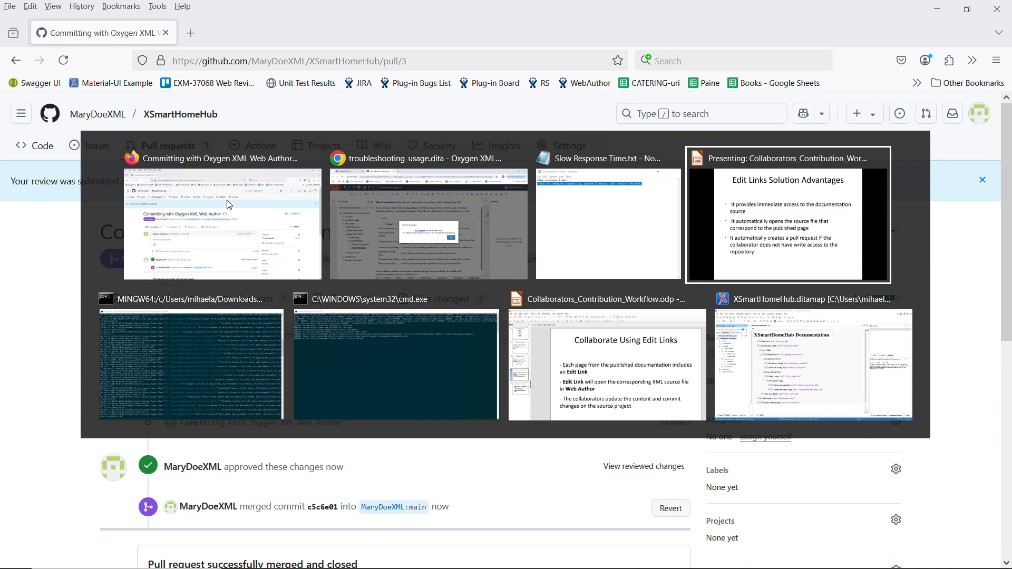
pyautogui.press('Tab')
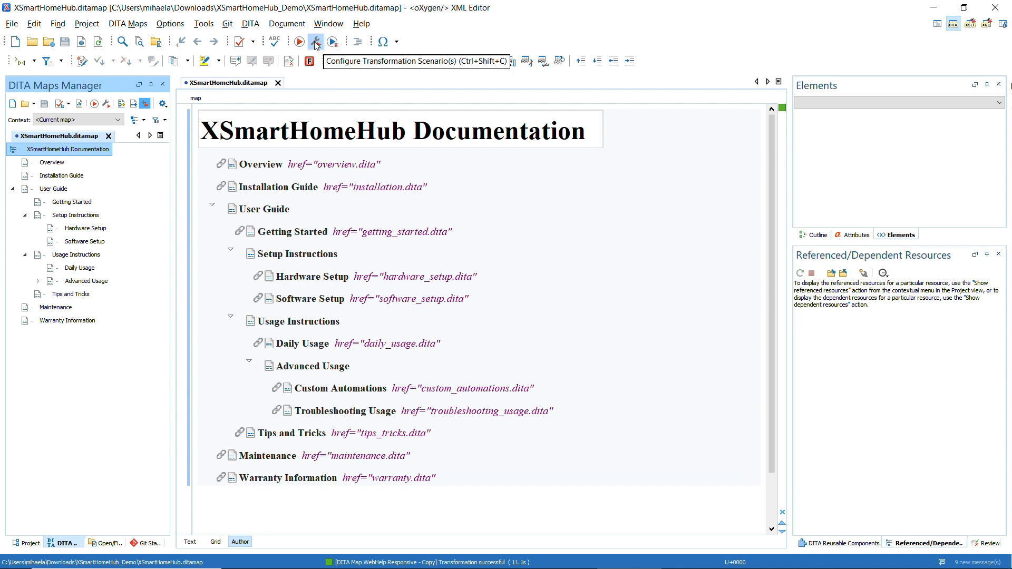
# - Duplicate the predefined DITA Map WebHelp Responsive transformation scenario for the XSmartHomeHub map
pyautogui.click(107, 104)
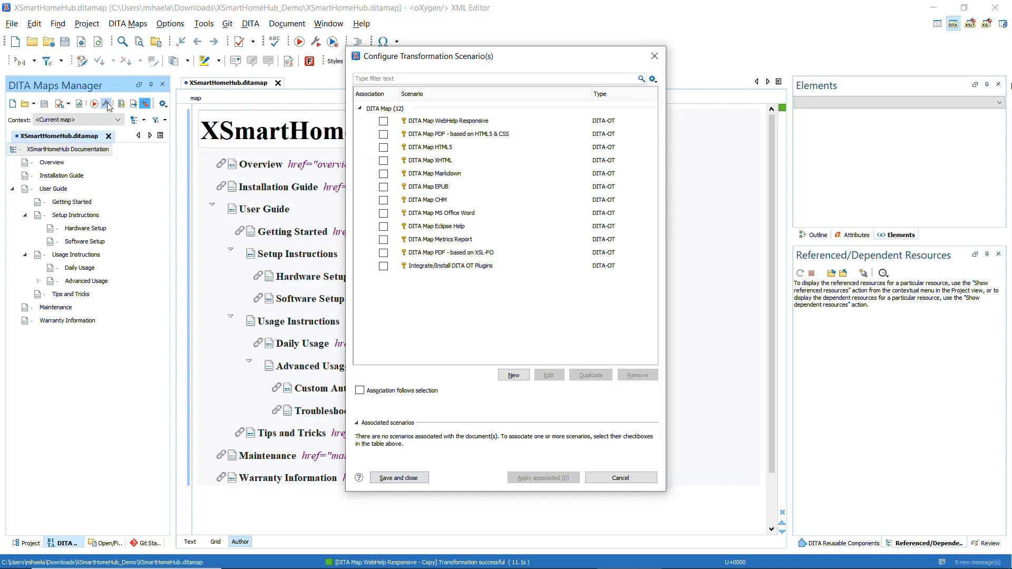
pyautogui.click(417, 125)
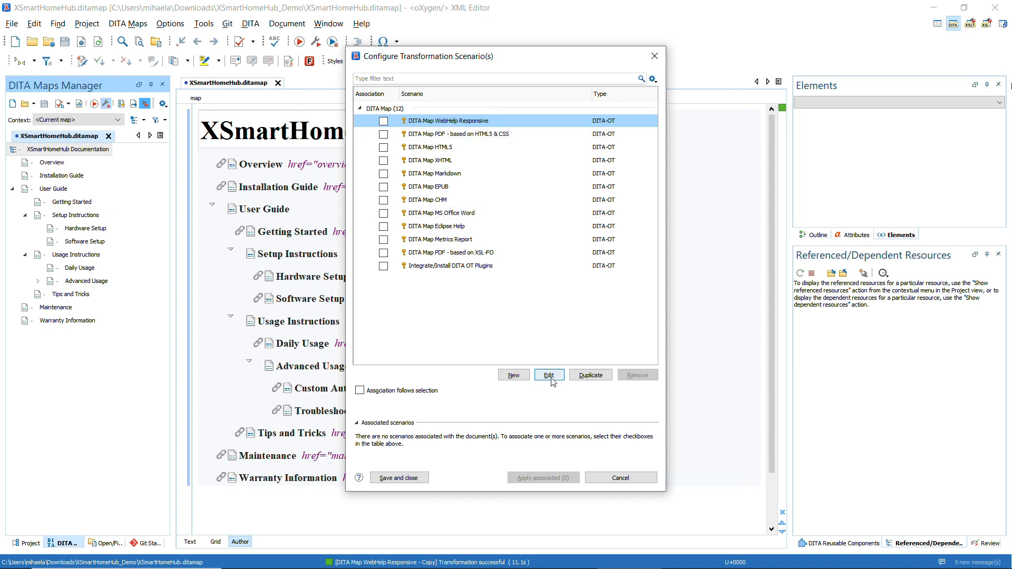
pyautogui.click(581, 381)
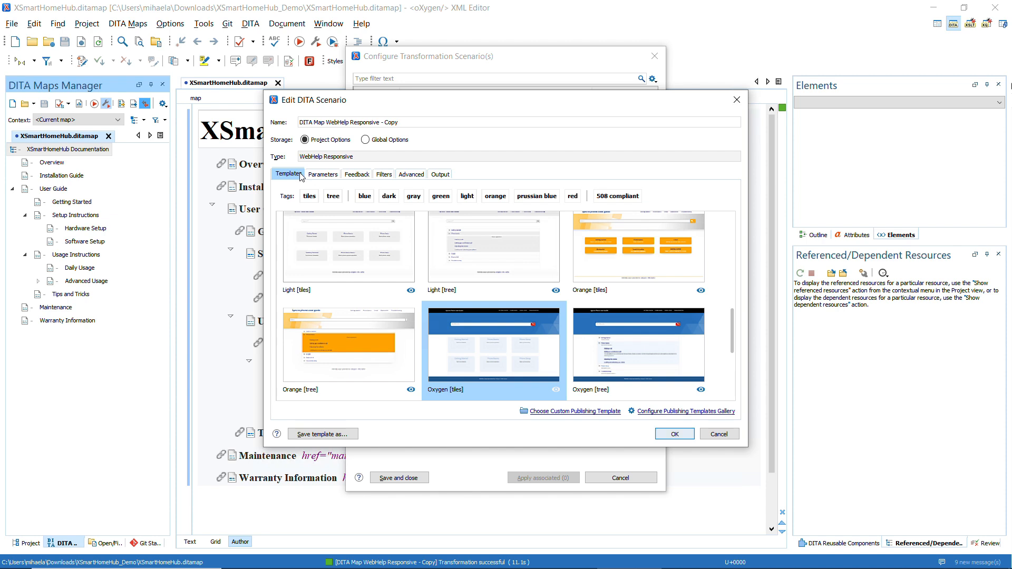
# - Choose the Sky [tiles] publishing template for the duplicated WebHelp Responsive scenario
pyautogui.scroll(-3, 458, 257)
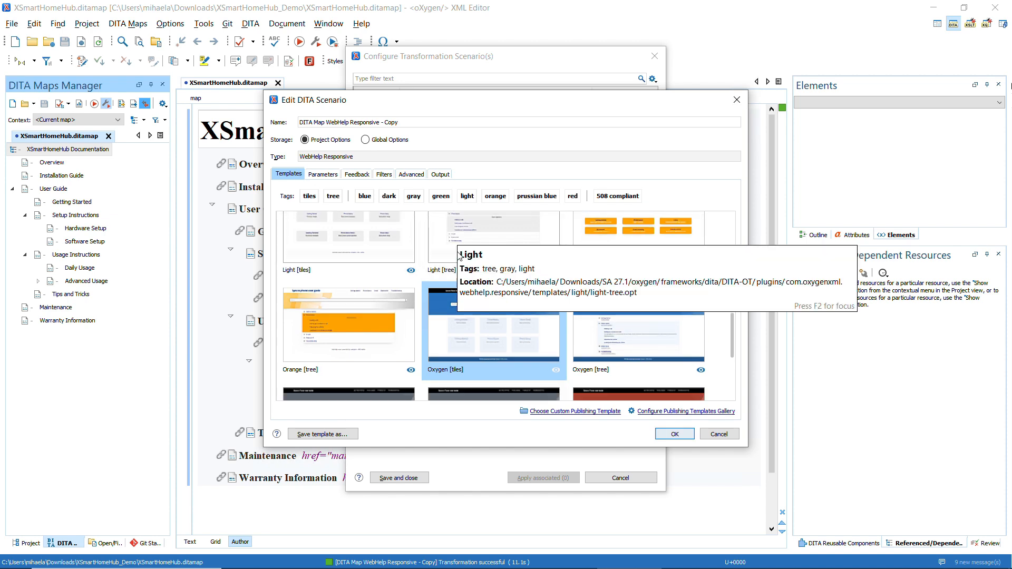
pyautogui.scroll(-4, 550, 265)
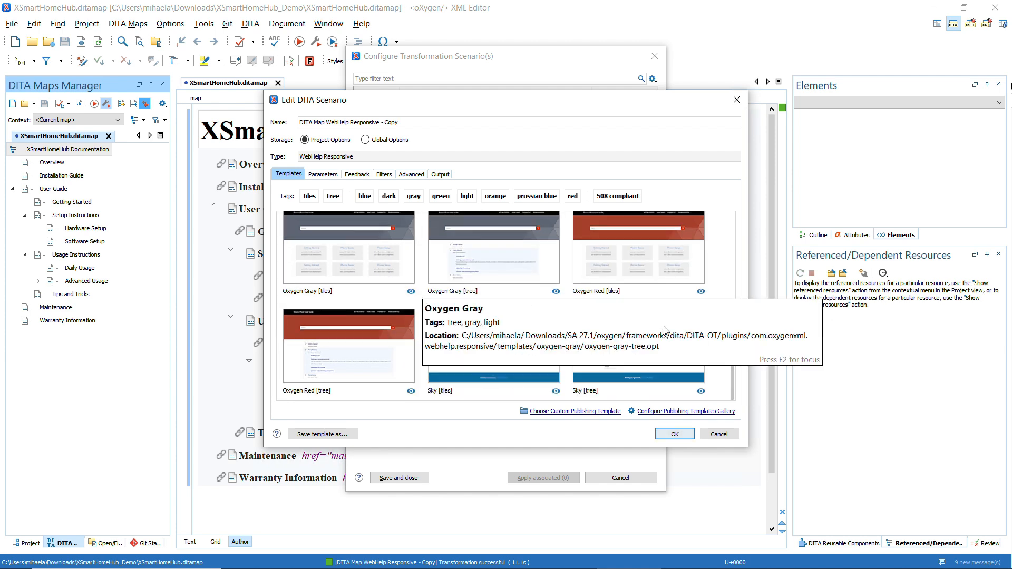
pyautogui.moveTo(733, 378)
pyautogui.mouseDown()
pyautogui.moveTo(730, 309)
pyautogui.moveTo(721, 375)
pyautogui.mouseUp()
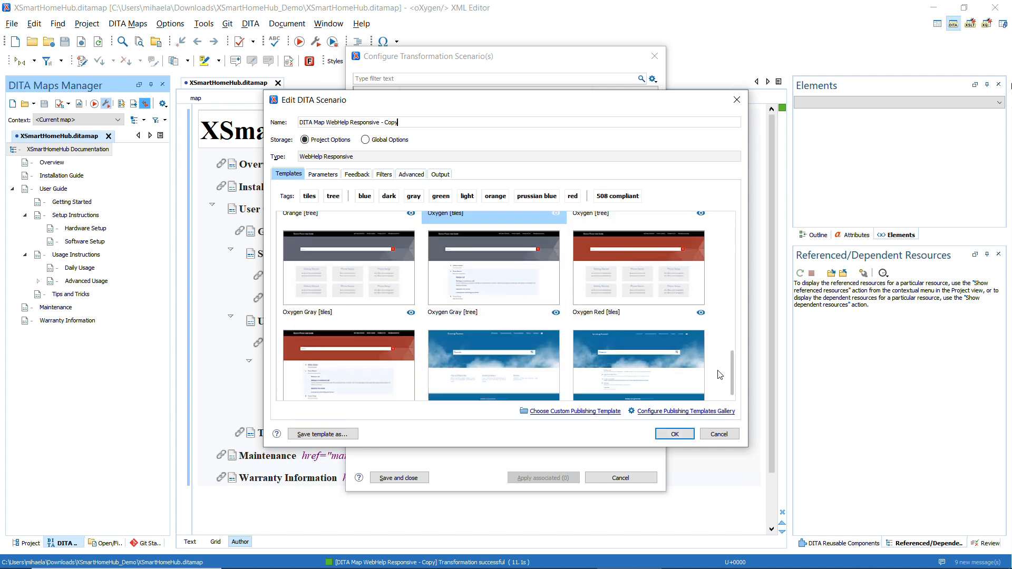
pyautogui.click(504, 381)
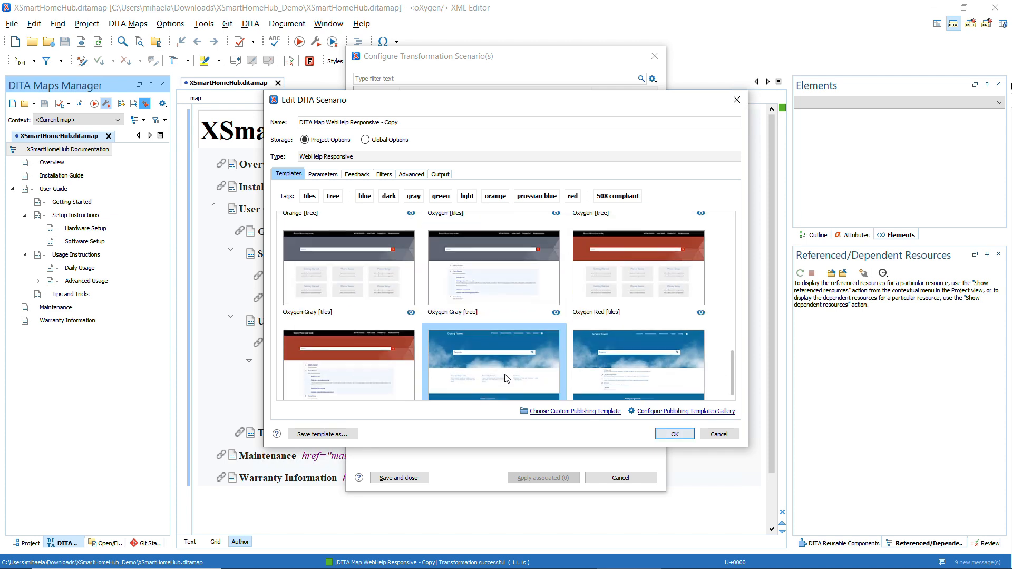
# - Filter the scenario parameters by "editlink", open editlink.ditamap.edit.url for editing and examine the example URL in its description
pyautogui.click(323, 174)
pyautogui.click(325, 229)
pyautogui.write('editlink')
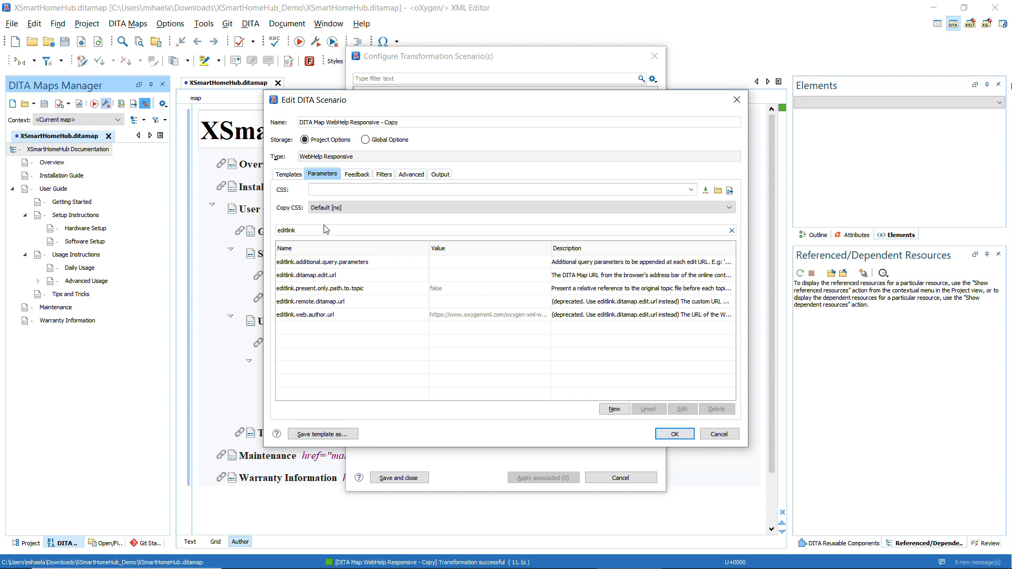
pyautogui.doubleClick(310, 276)
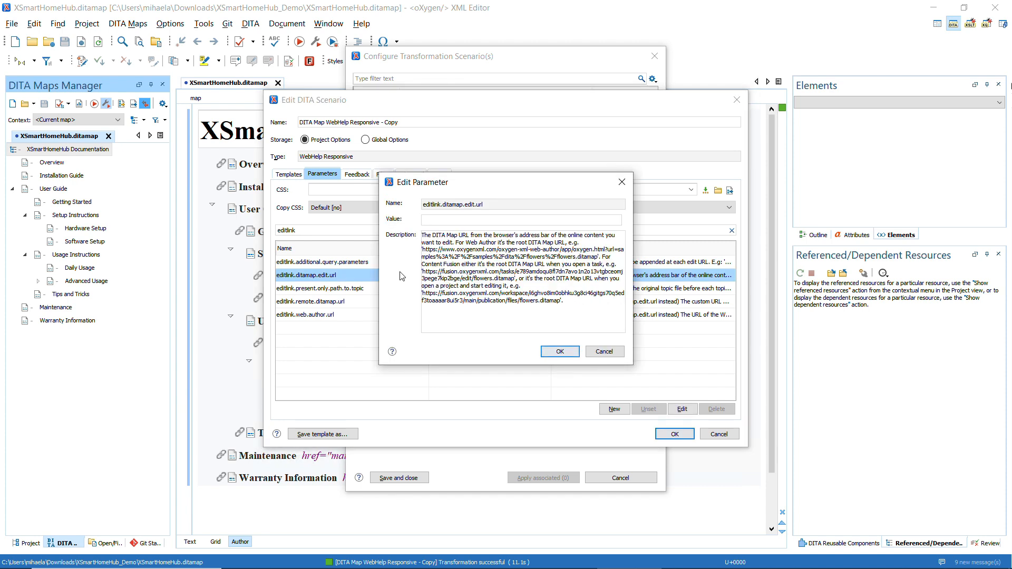
pyautogui.moveTo(637, 370); pyautogui.dragTo(790, 400)
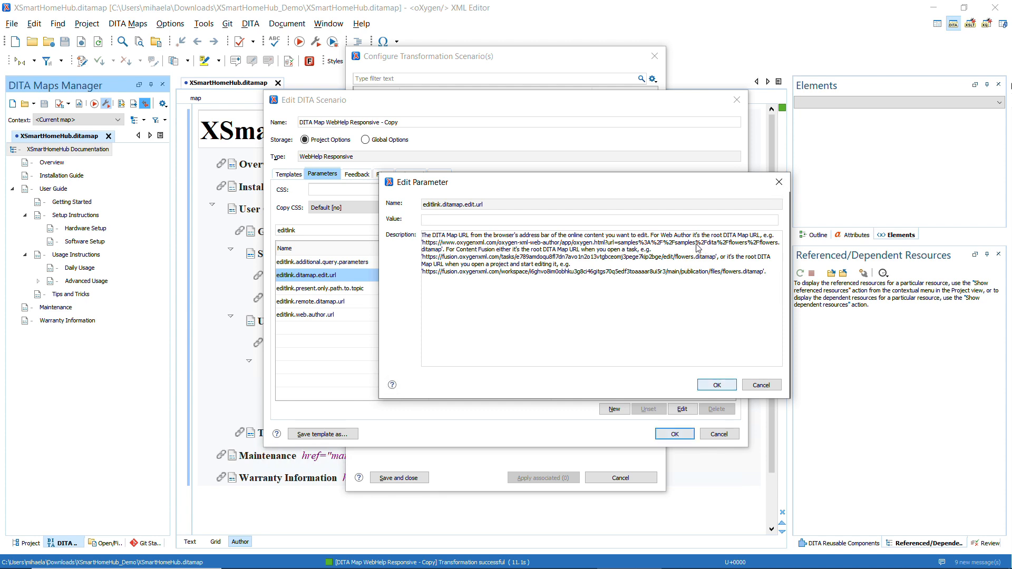
pyautogui.moveTo(606, 243); pyautogui.dragTo(649, 251)
# - Switch to Oxygen XML Web Author in Chrome, open the XSmartHomeHub Documentation root map and copy its URL
pyautogui.hotkey('alt', 'Tab')
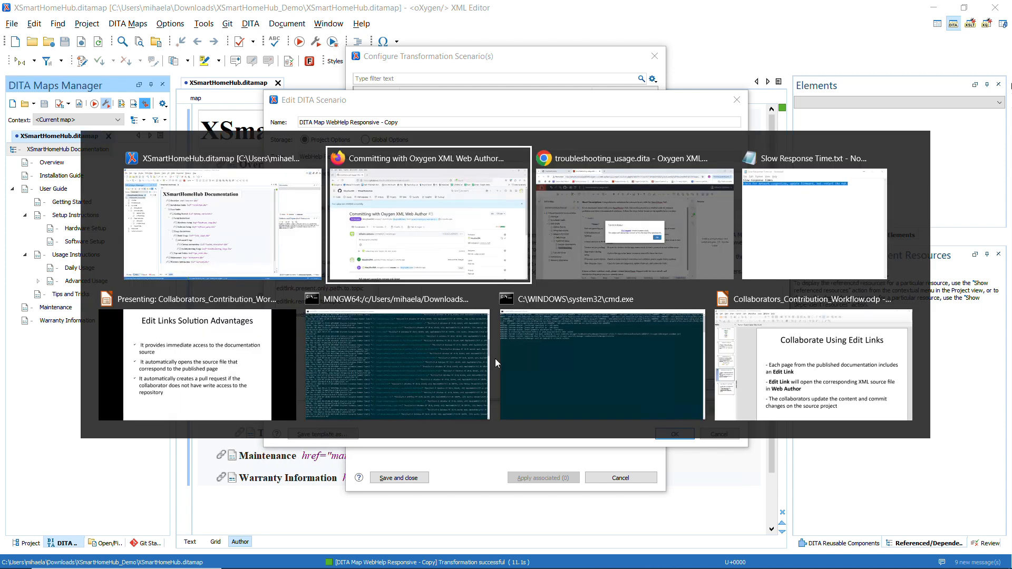
pyautogui.hotkey('alt', 'Tab')
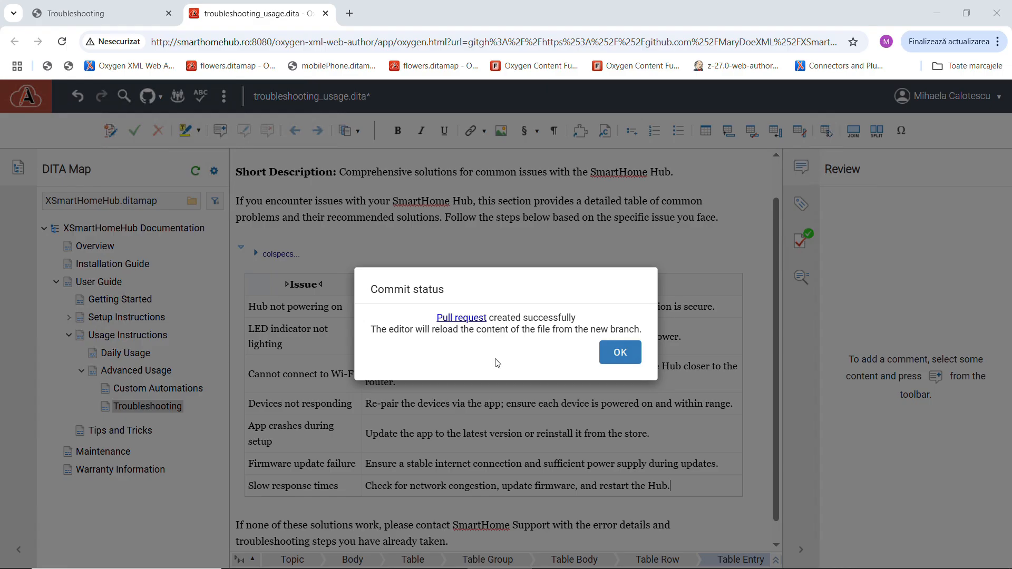
pyautogui.press('Return')
pyautogui.click(104, 231)
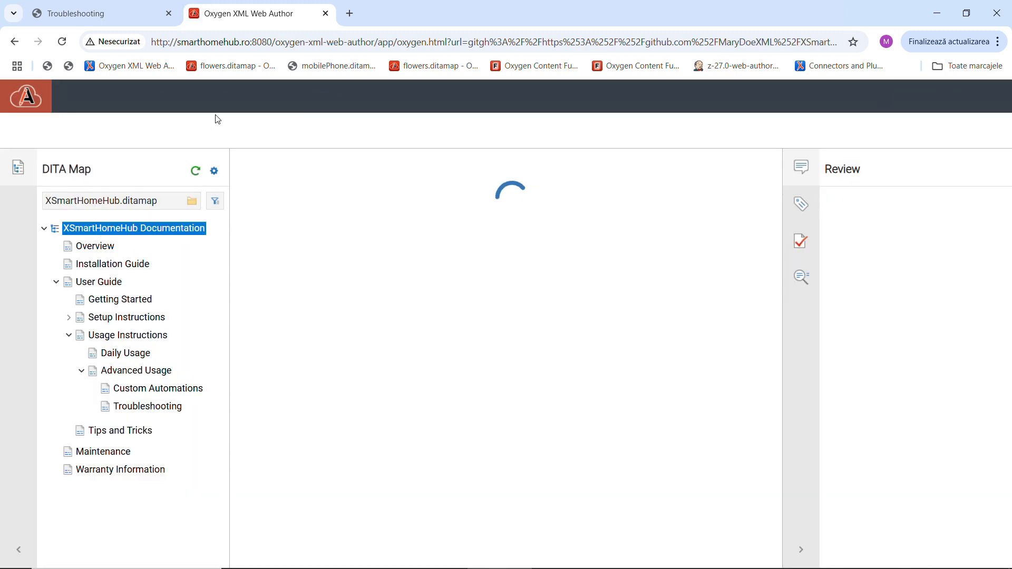
pyautogui.click(263, 47)
pyautogui.rightClick(263, 46)
pyautogui.click(304, 168)
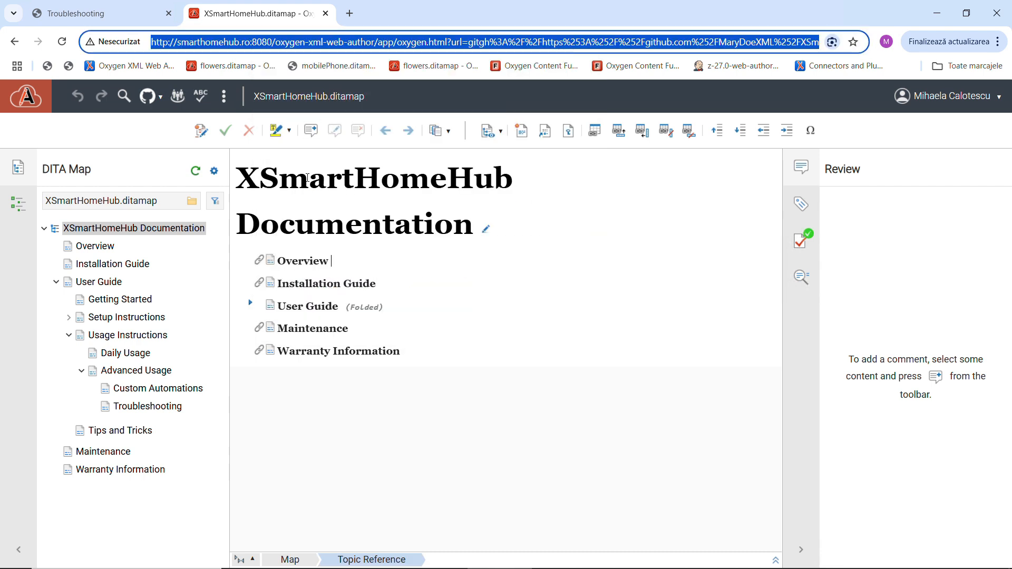
# - Back in Oxygen XML Editor, set editlink.ditamap.edit.url to the copied root map URL and save the duplicated scenario
pyautogui.hotkey('alt', 'Tab')
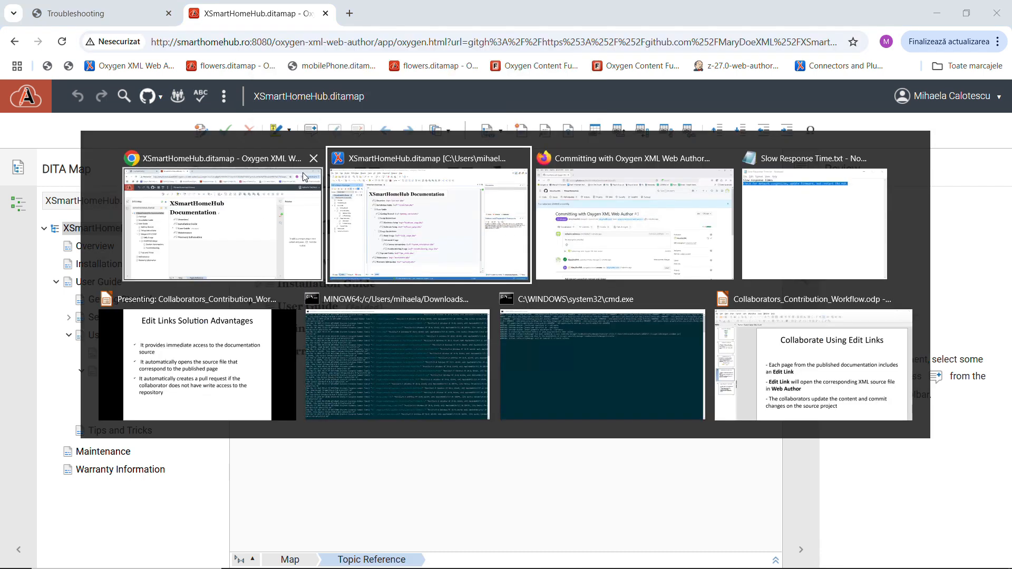
pyautogui.press('Tab')
pyautogui.press('Tab')
pyautogui.press('Tab')
pyautogui.press('Tab')
pyautogui.press('Tab')
pyautogui.press('Tab')
pyautogui.press('Tab')
pyautogui.press('Tab')
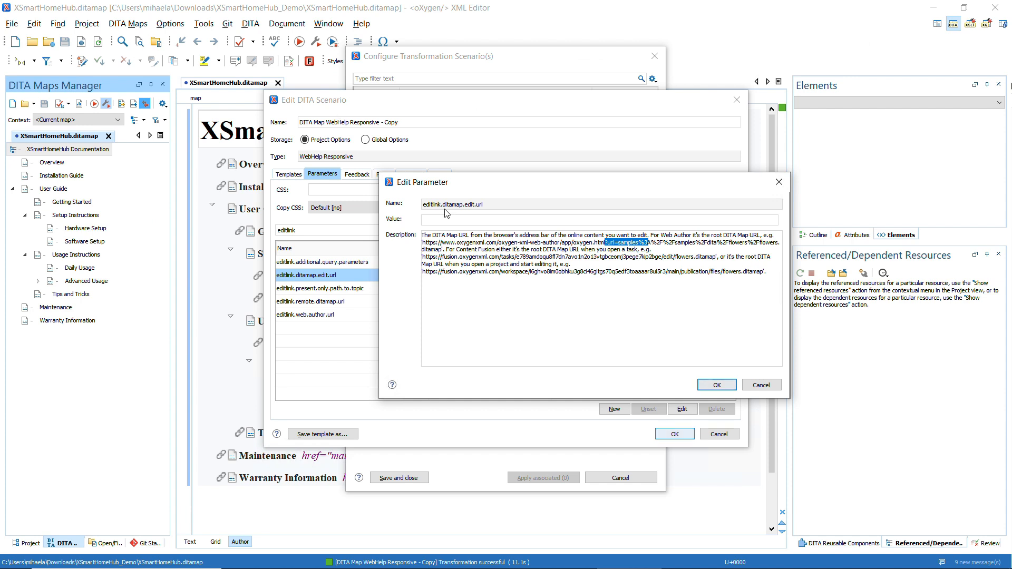
pyautogui.click(521, 241)
pyautogui.hotkey('ctrl', 'v')
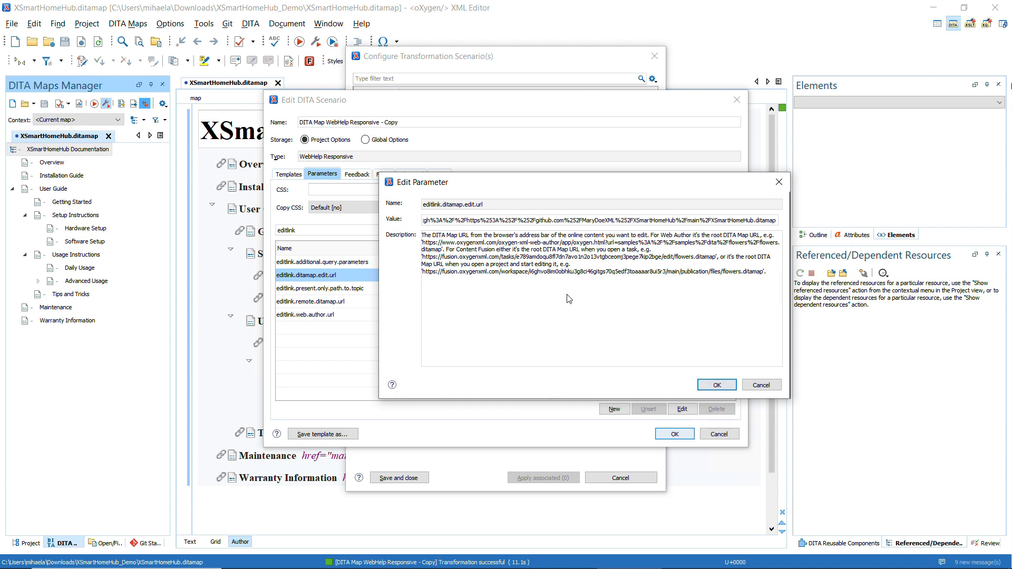
pyautogui.click(718, 385)
pyautogui.click(677, 435)
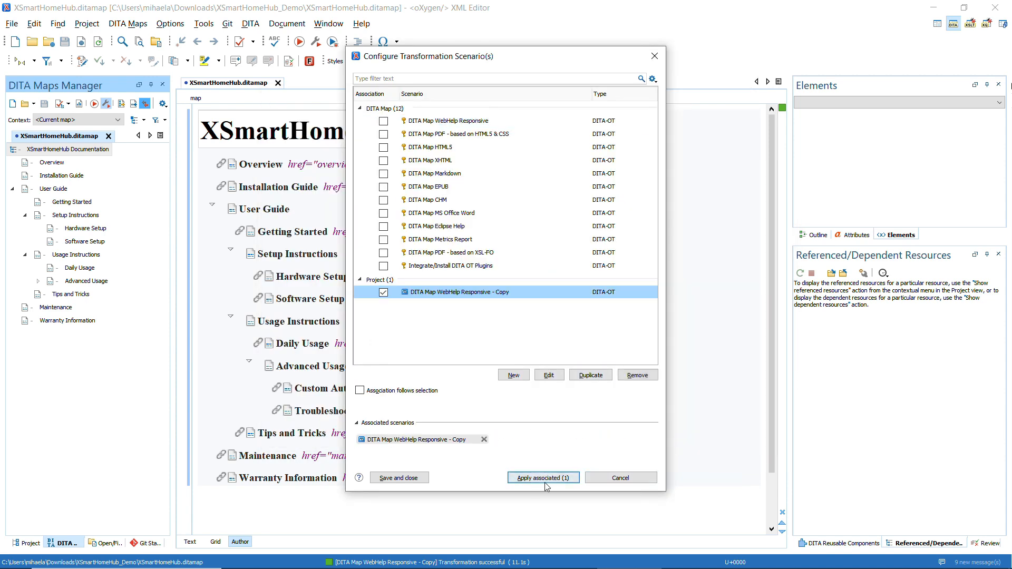
# - Apply the associated WebHelp Responsive scenario and check the Installation Guide page in the published output
pyautogui.click(536, 478)
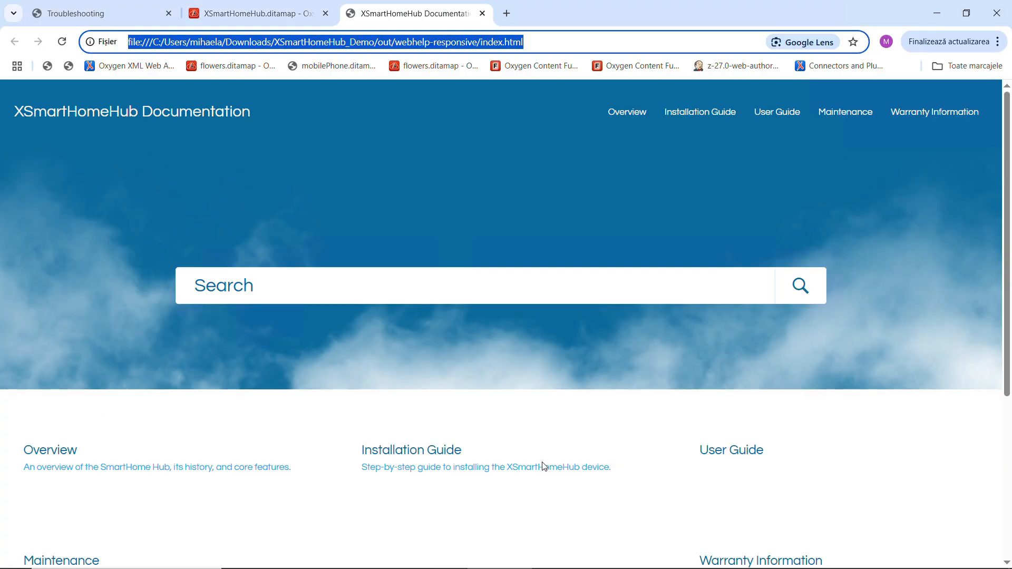
pyautogui.scroll(-2, 493, 375)
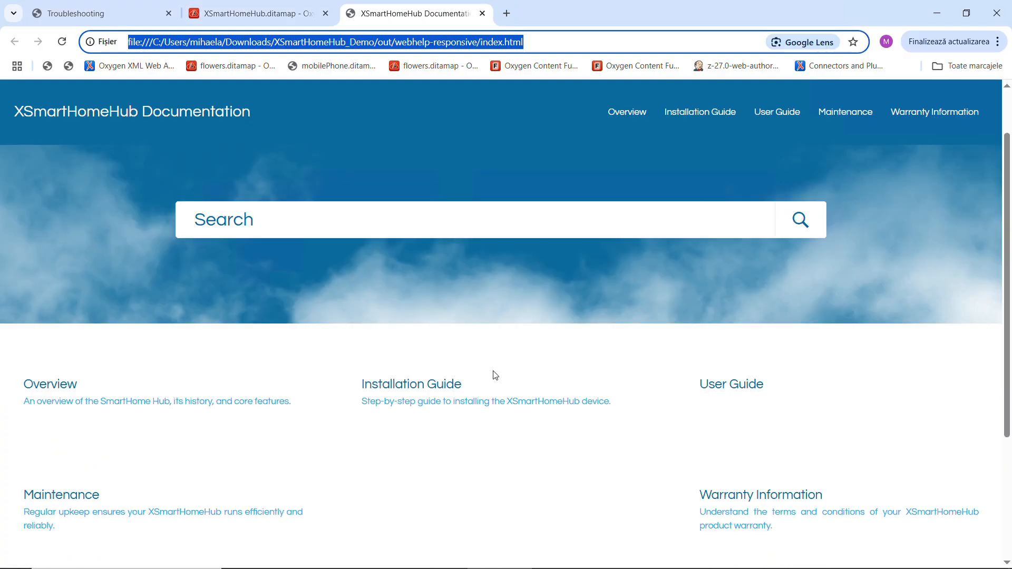
pyautogui.click(434, 326)
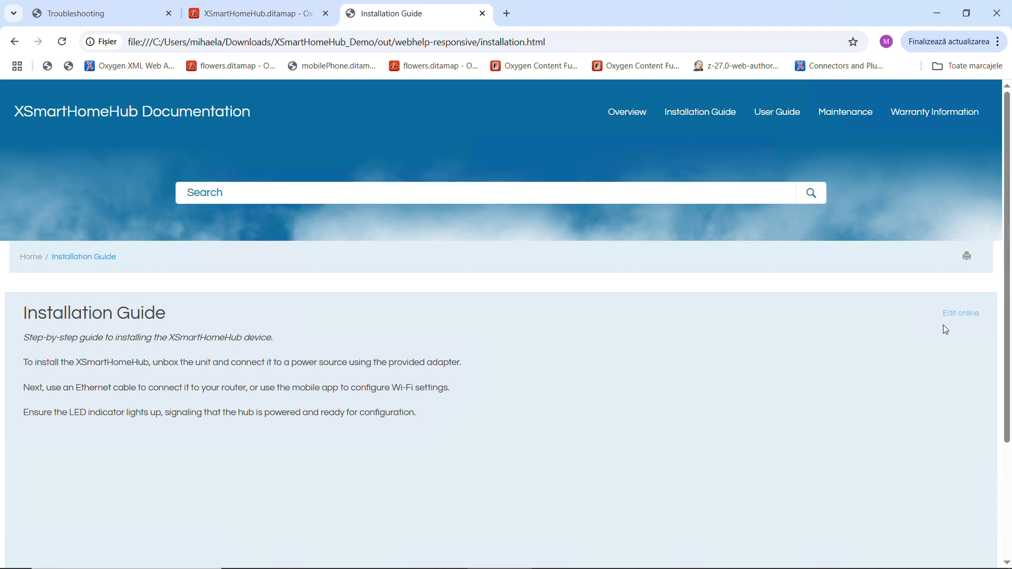
pyautogui.click(30, 258)
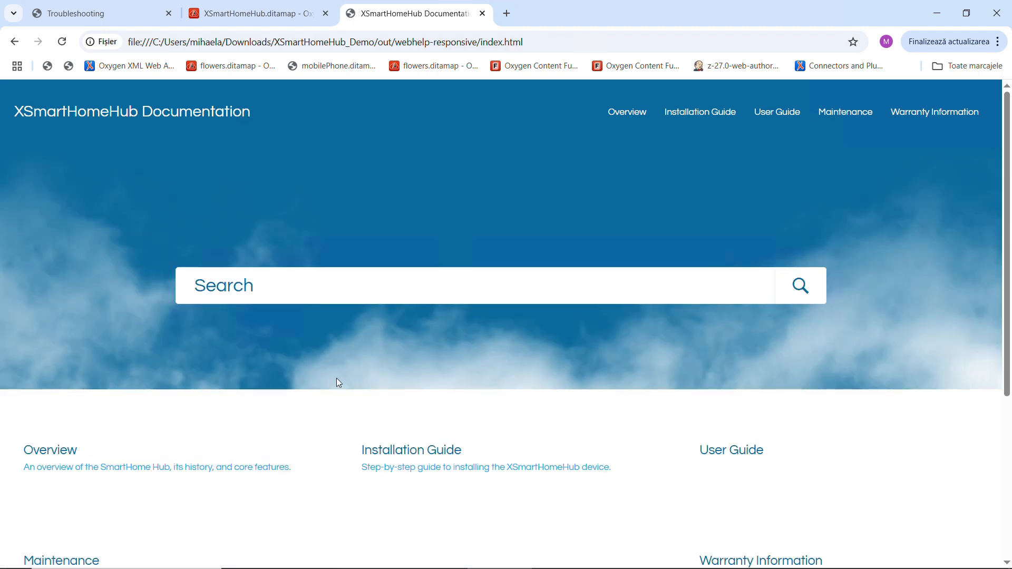
# - Open the Getting Started page from the published User Guide and follow its online edit link
pyautogui.click(704, 453)
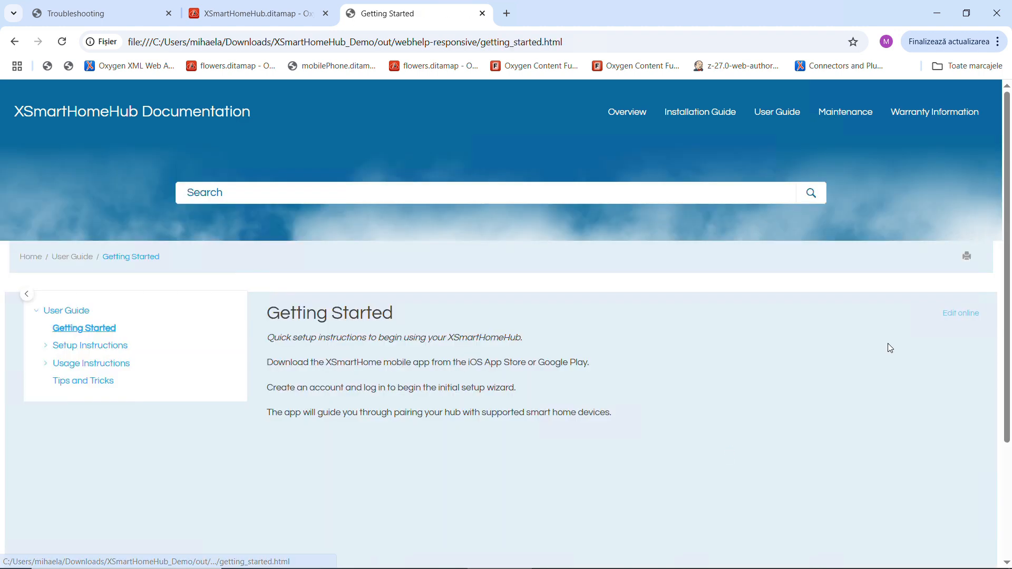
pyautogui.click(961, 316)
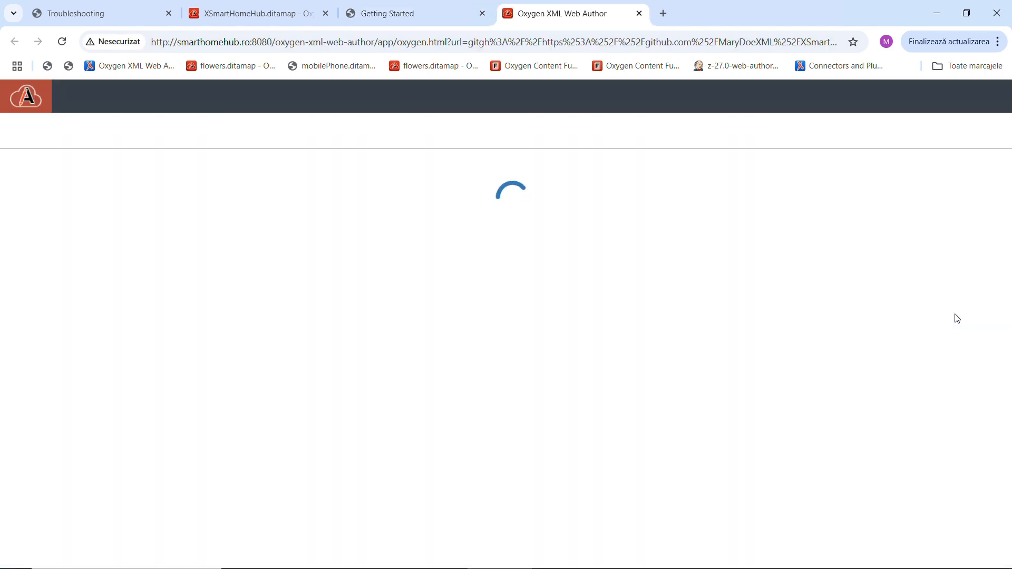